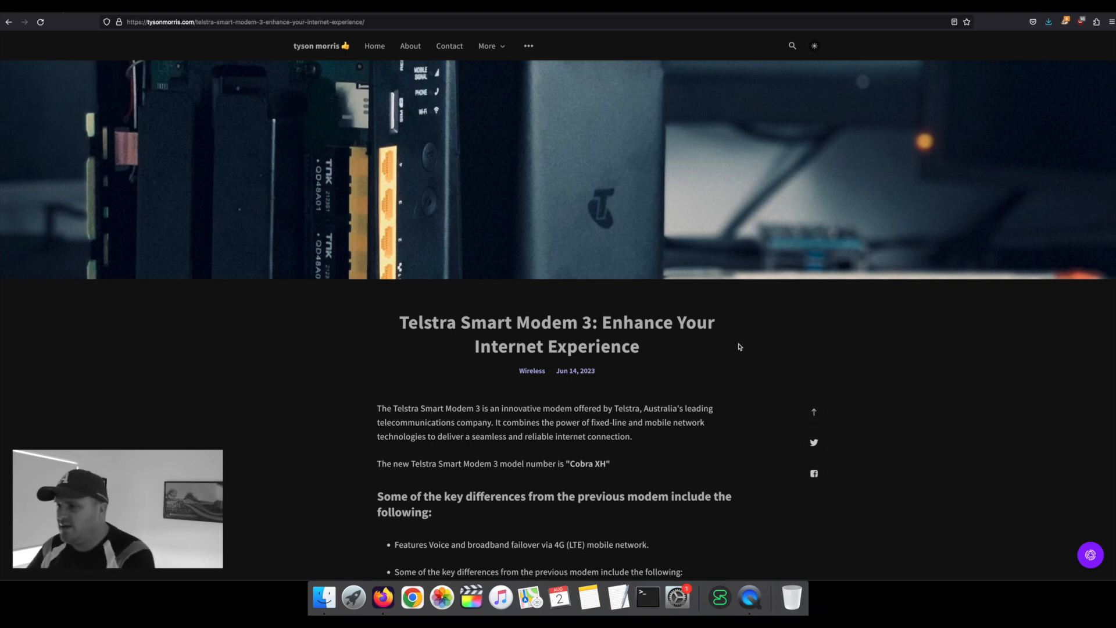
Step: Scroll the tysonmorris.com article down to the Easy Setup and Configuration heading and modem image
scroll(707, 365, down, 3)
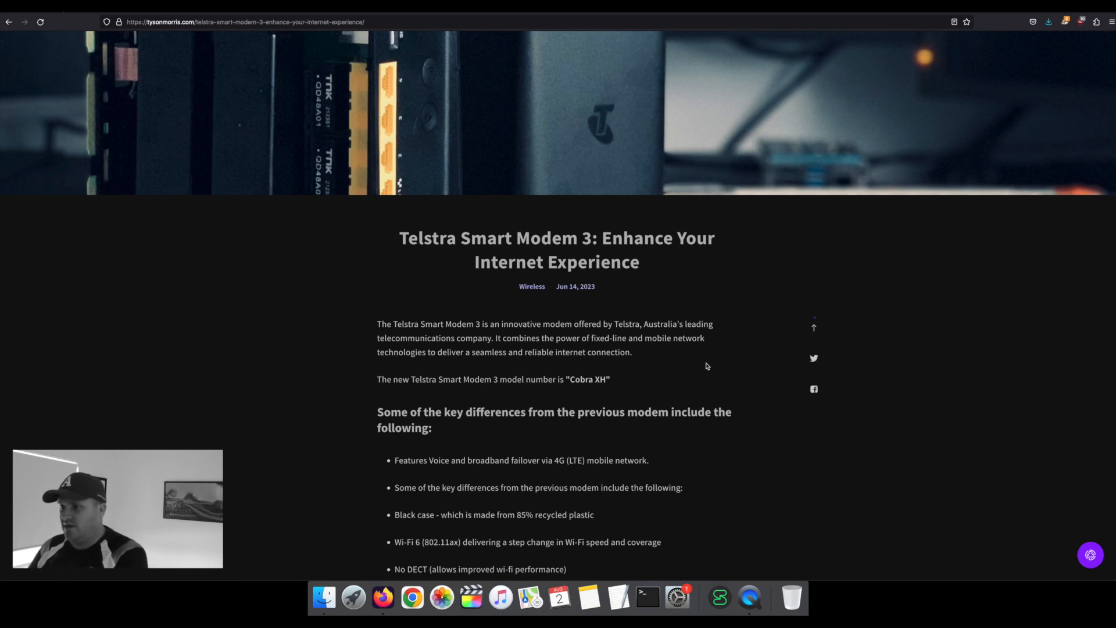
scroll(707, 365, down, 10)
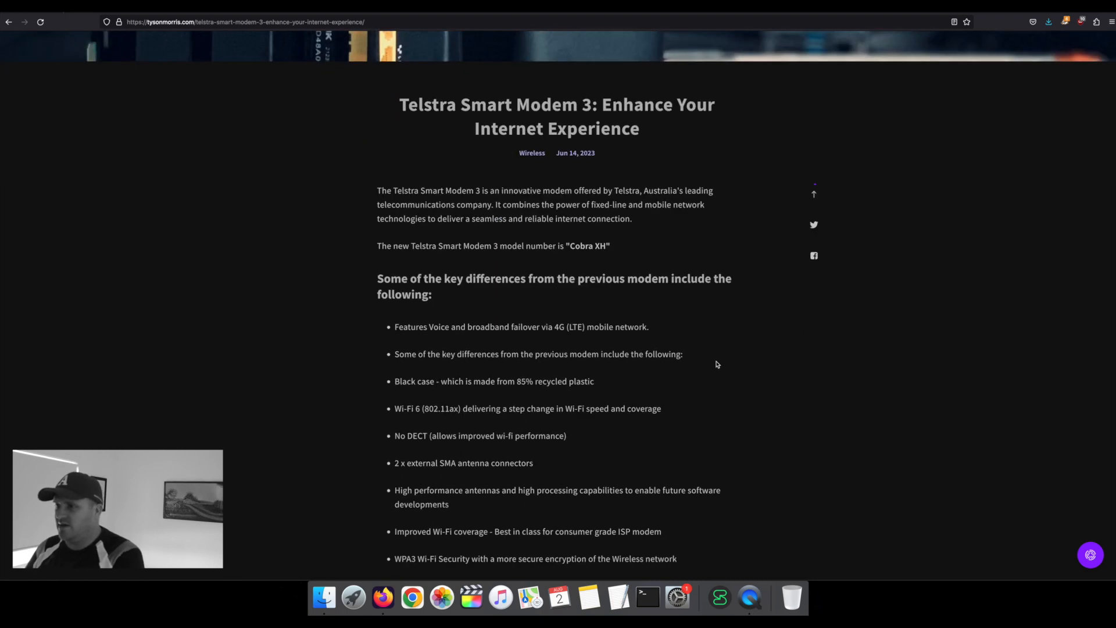
scroll(718, 365, down, 12)
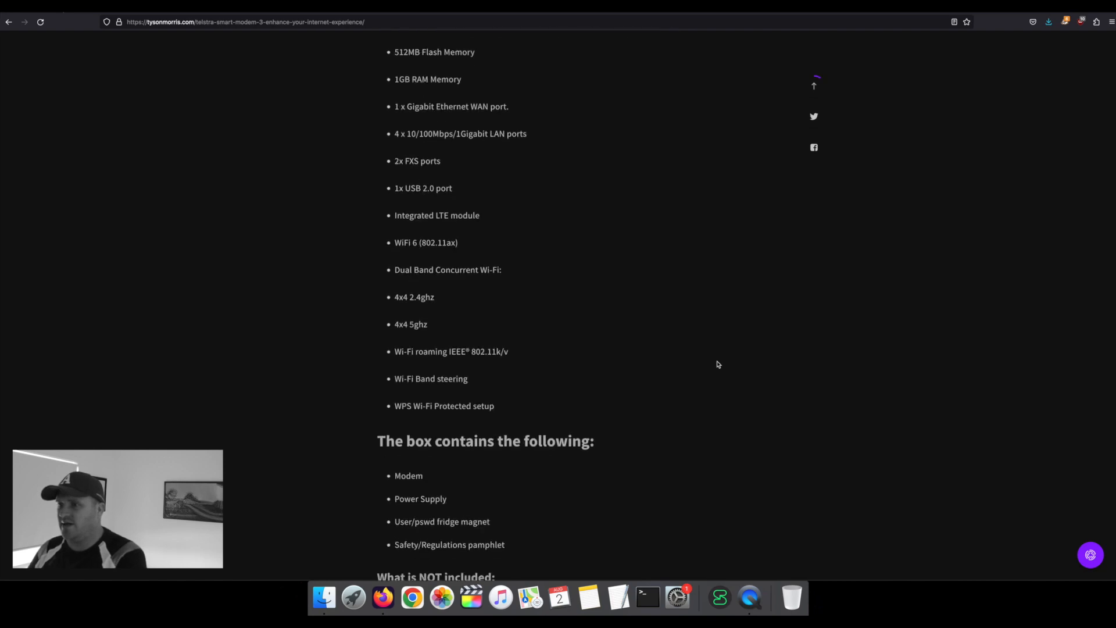
scroll(718, 364, down, 3)
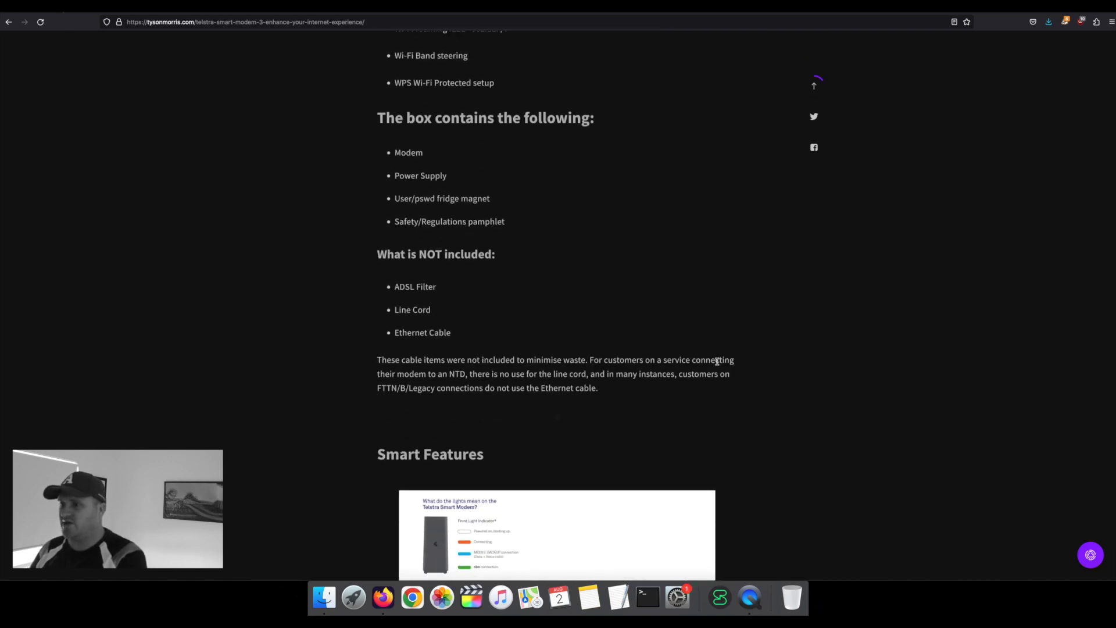
scroll(717, 361, down, 6)
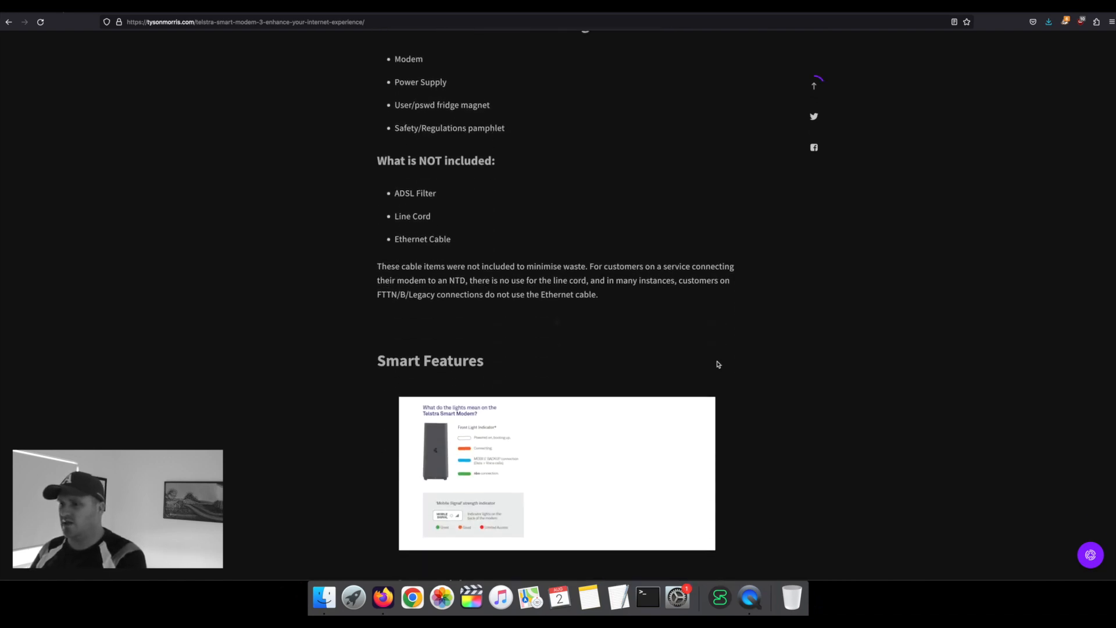
scroll(718, 364, down, 1)
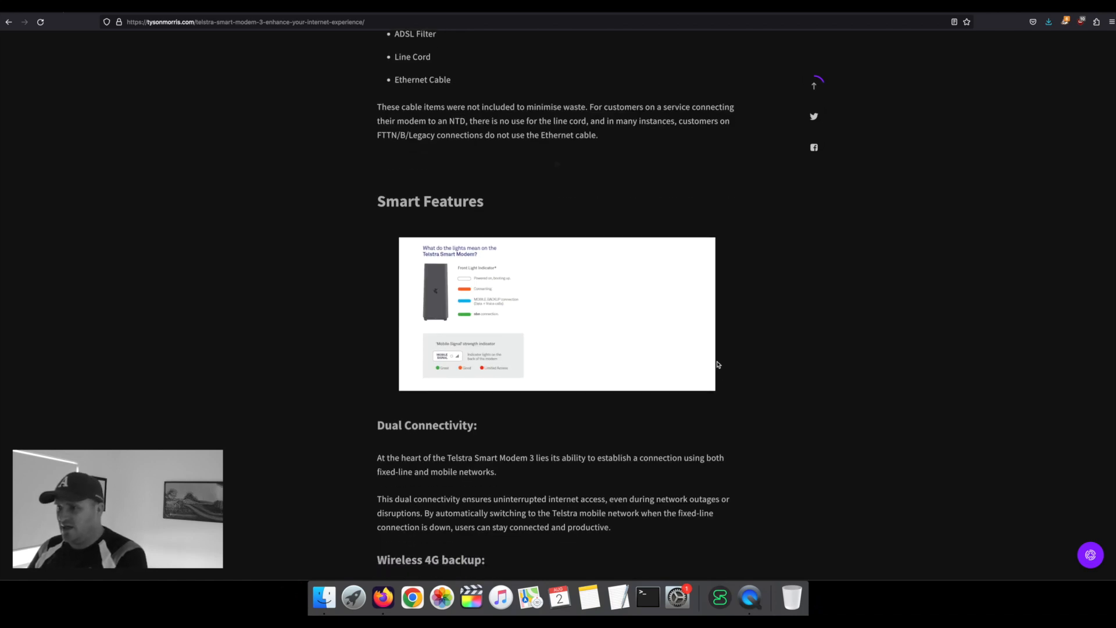
scroll(719, 364, down, 1)
scroll(718, 365, down, 1)
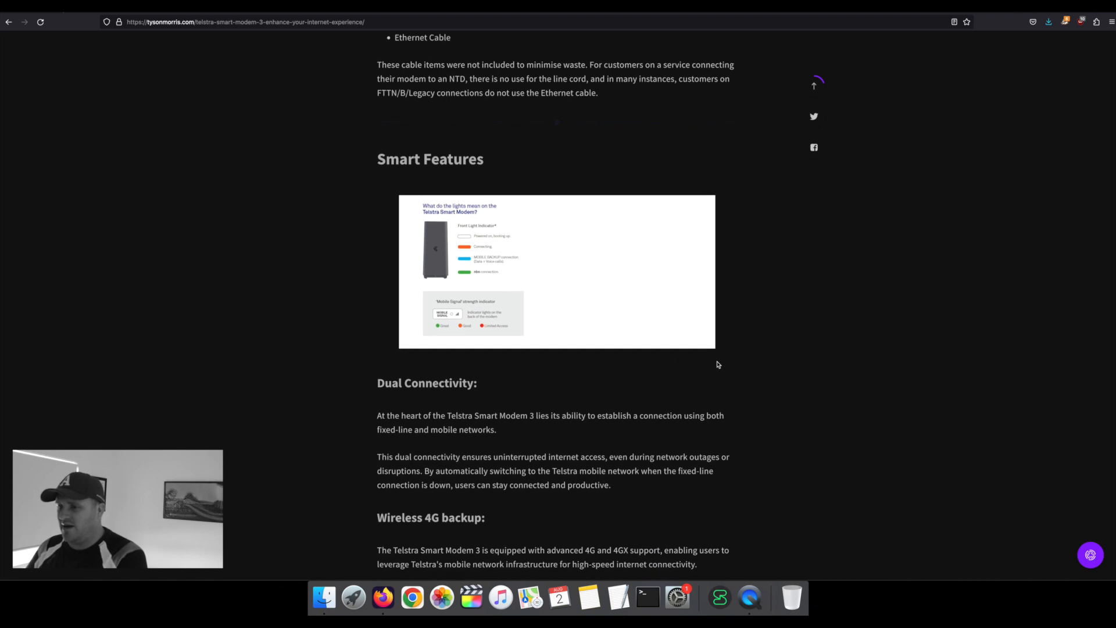
scroll(718, 365, down, 3)
scroll(718, 364, down, 18)
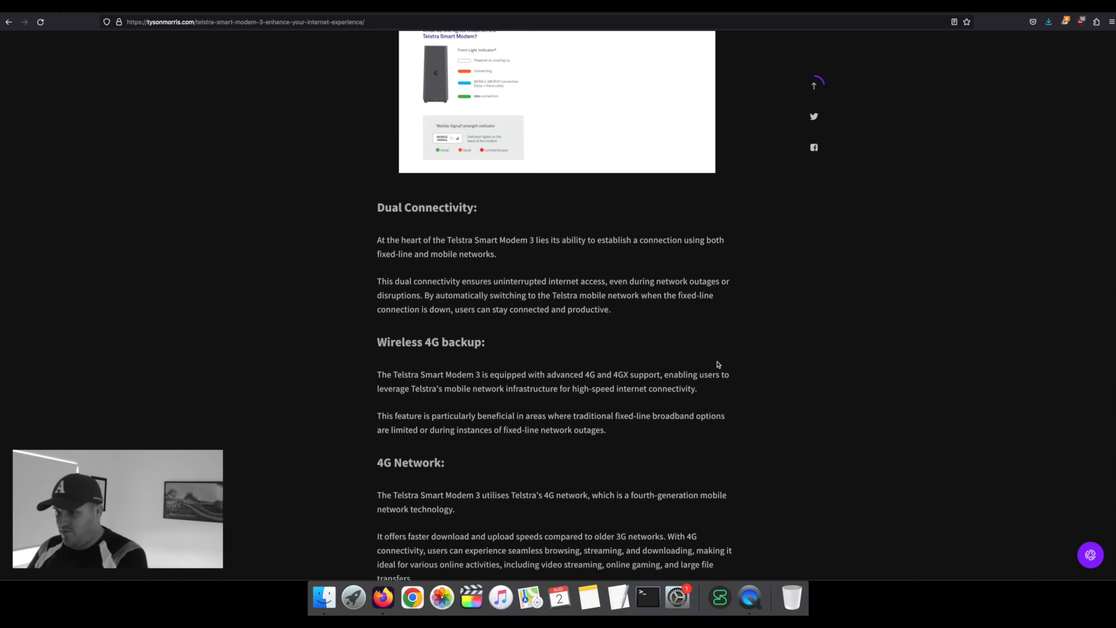
scroll(718, 366, down, 20)
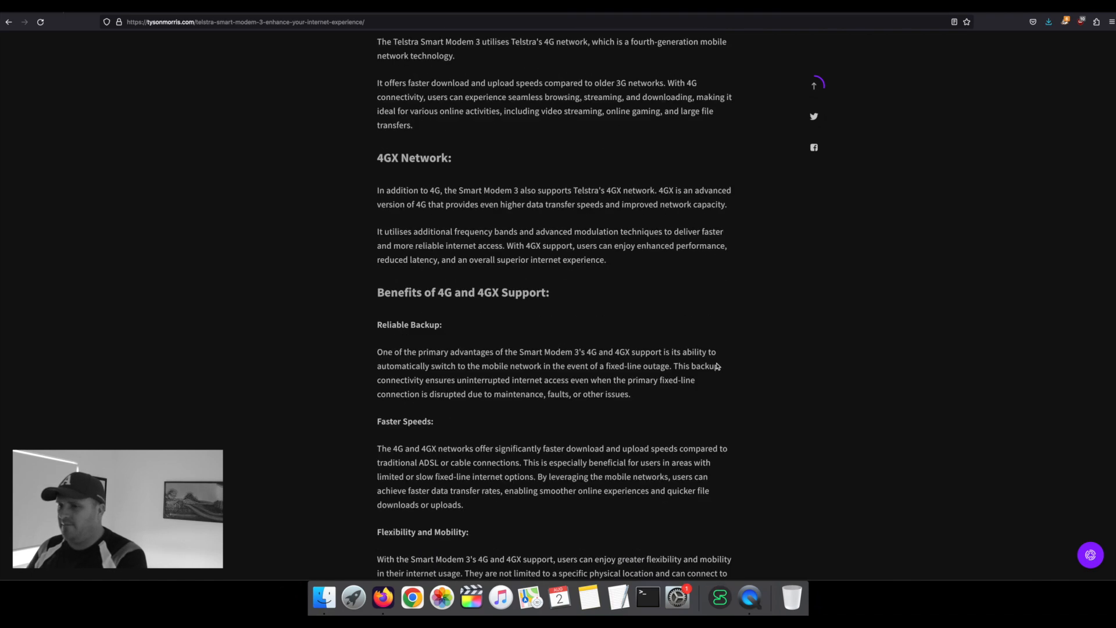
scroll(718, 366, down, 20)
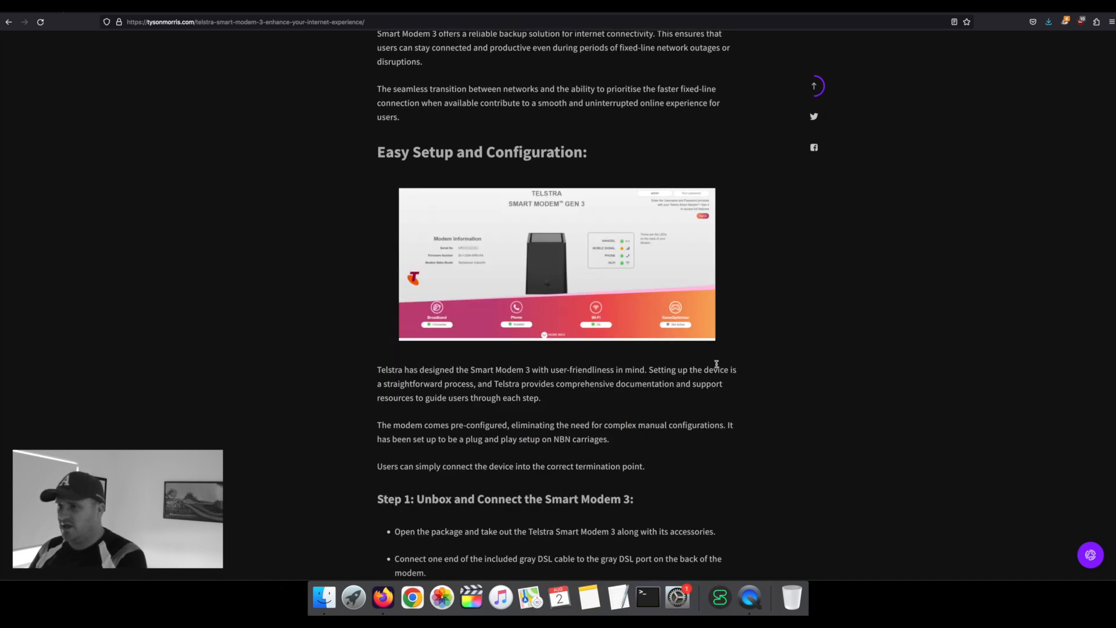
scroll(716, 363, down, 7)
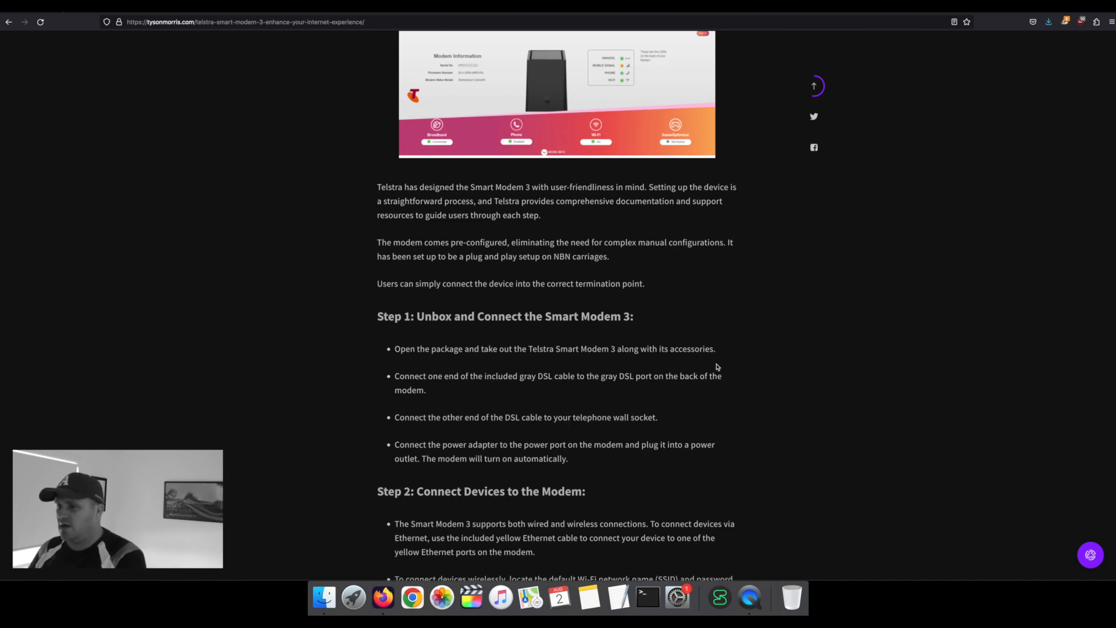
scroll(719, 367, down, 11)
scroll(719, 370, up, 7)
scroll(720, 371, up, 17)
scroll(720, 369, down, 5)
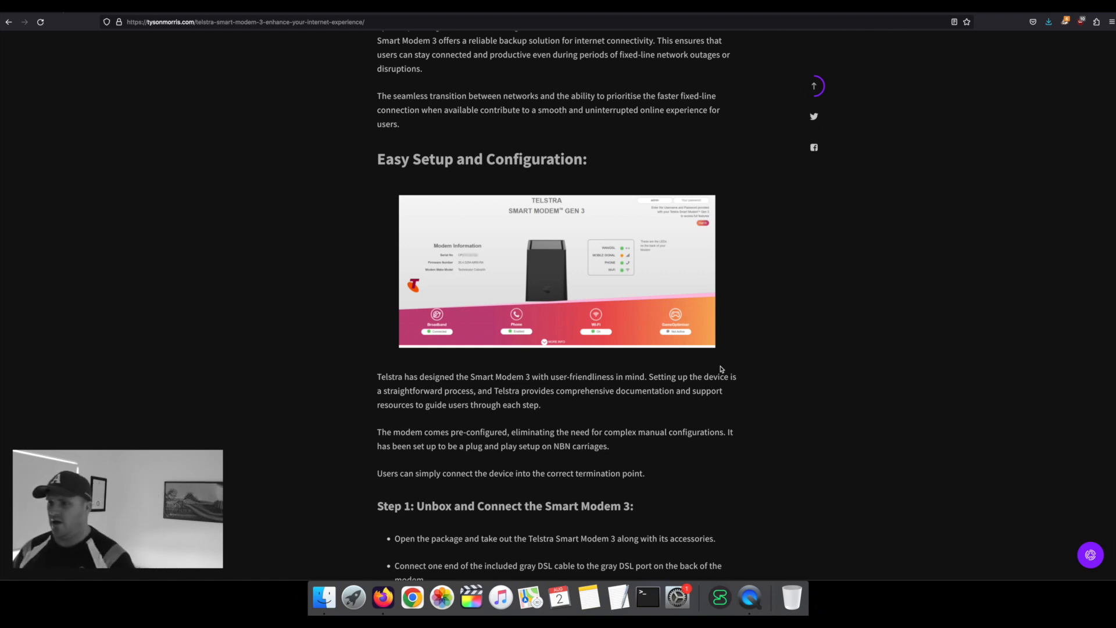
scroll(721, 368, down, 5)
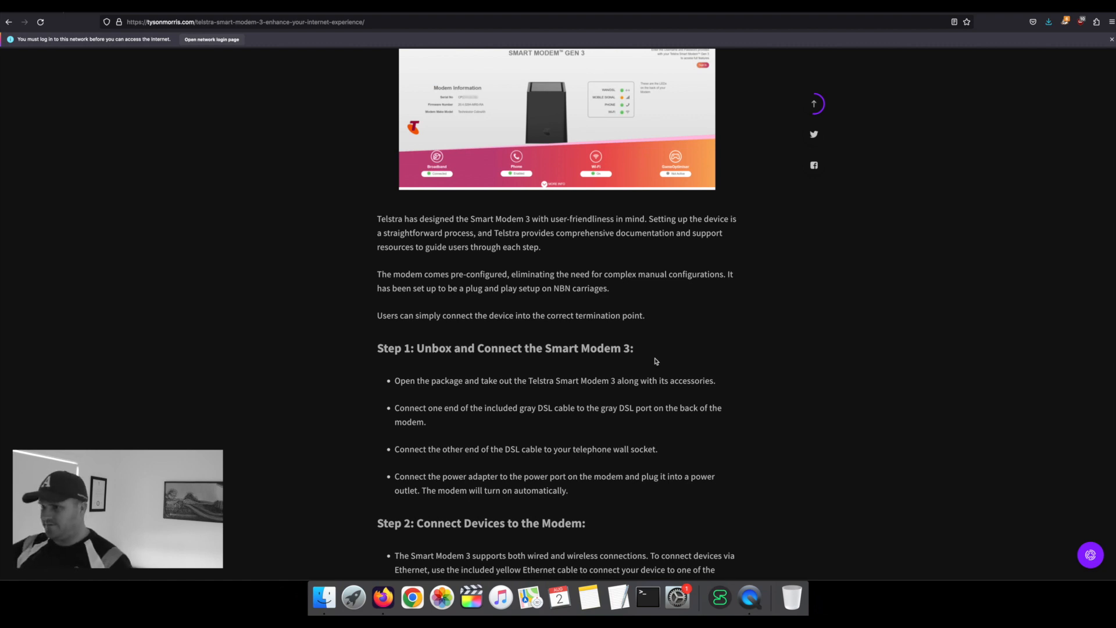
Step: Open a new blank browser tab beside the tysonmorris.com article with Cmd+T
scroll(651, 366, up, 3)
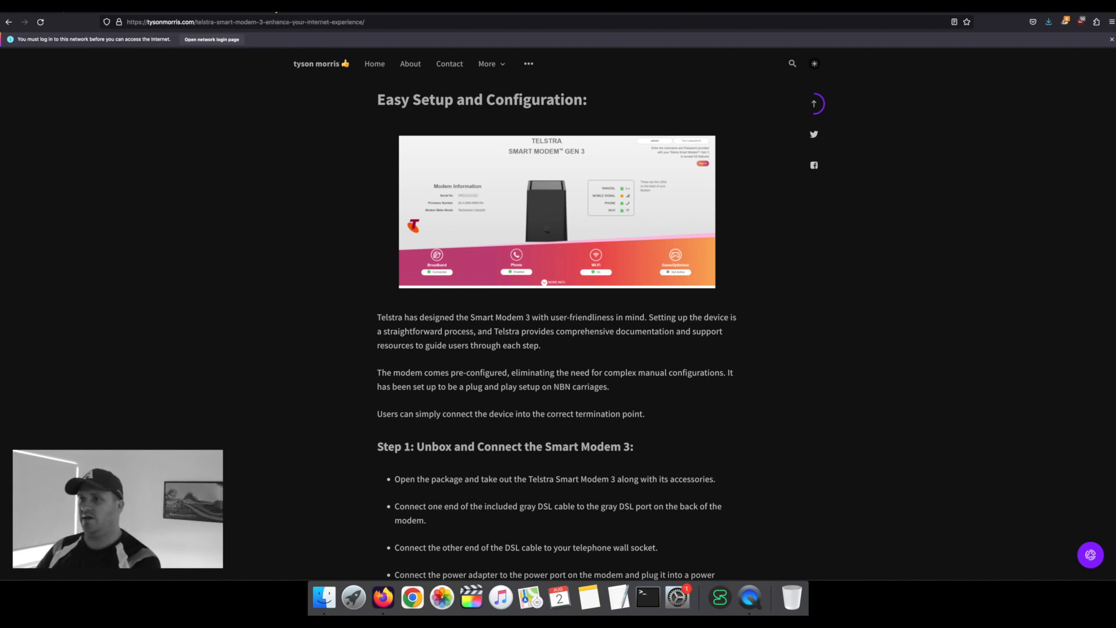
key(super+t)
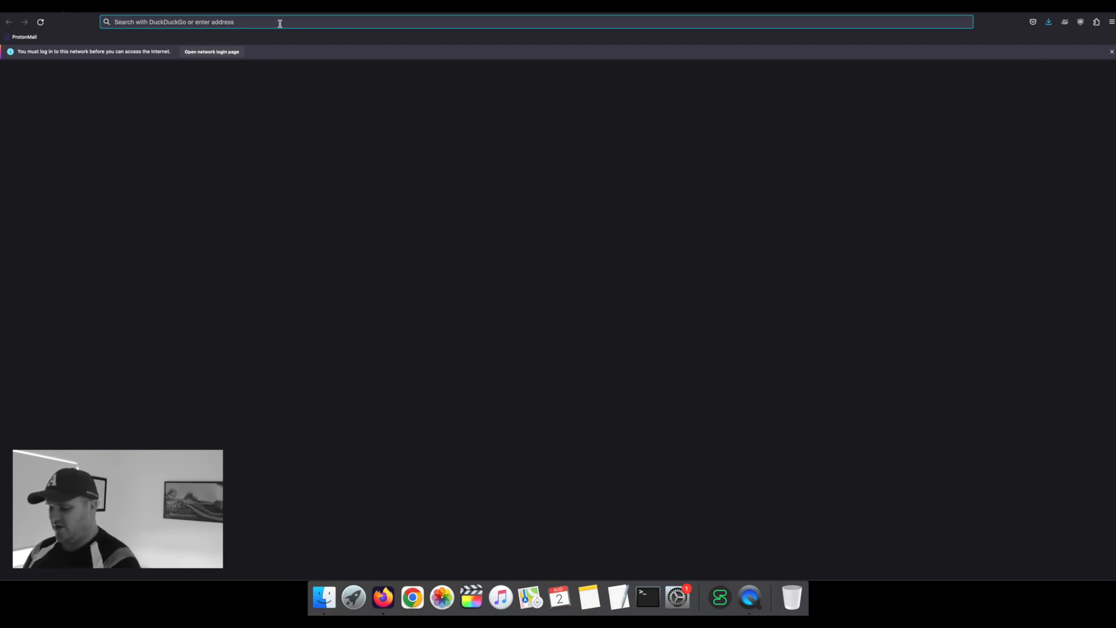
Step: Load the modem login page at 192.168.0.1, then highlight that address in the blog's instructions
text(192.168)
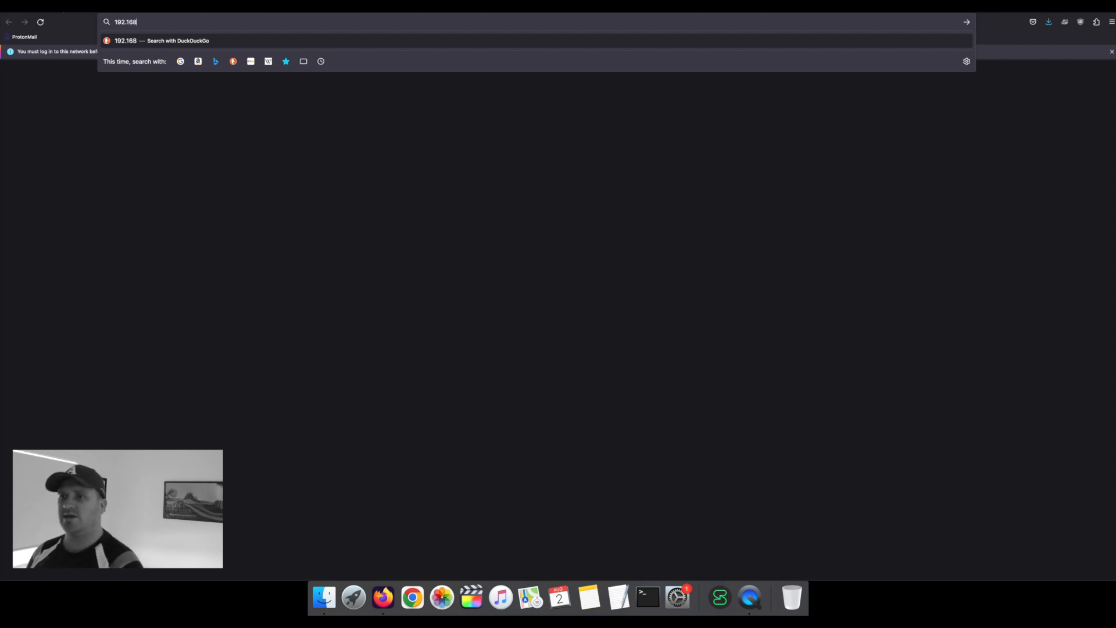
text(.0.1)
key(Return)
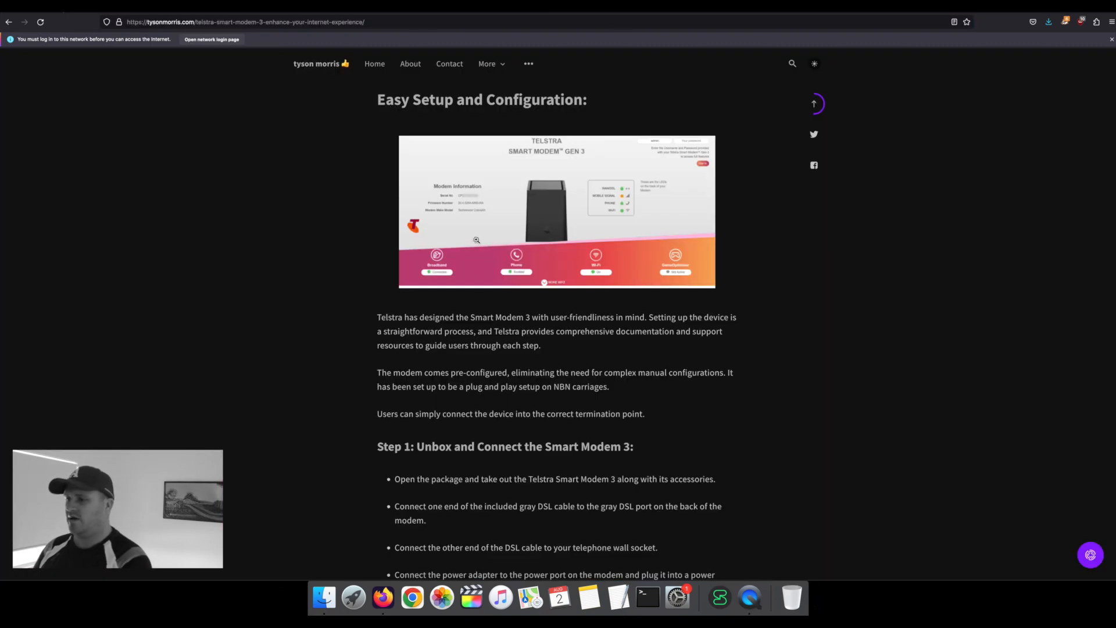
scroll(477, 239, down, 10)
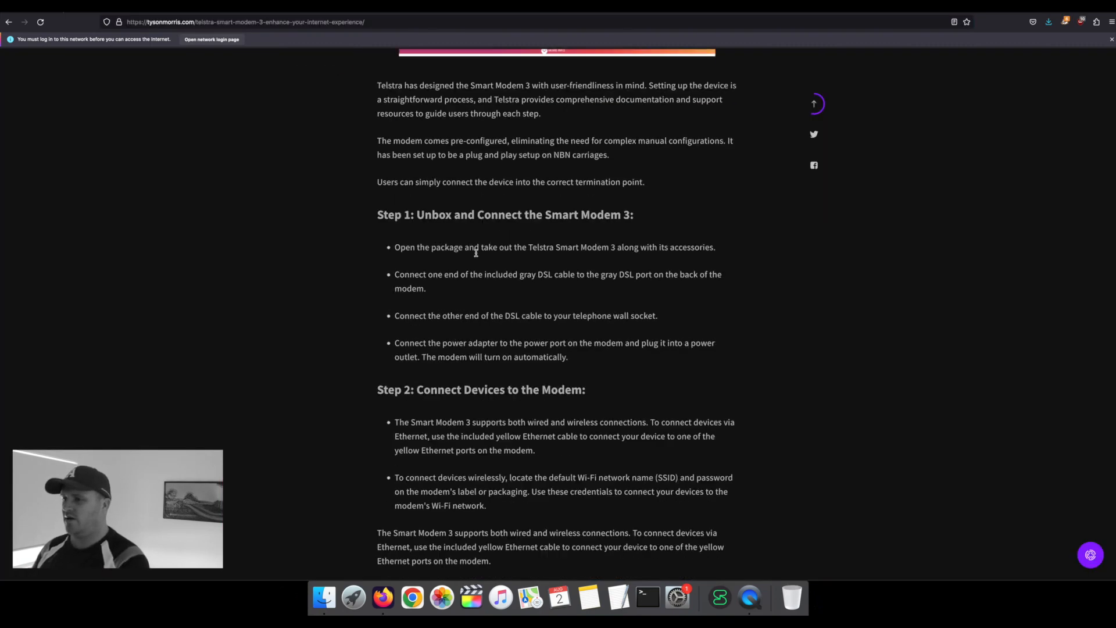
scroll(488, 276, down, 15)
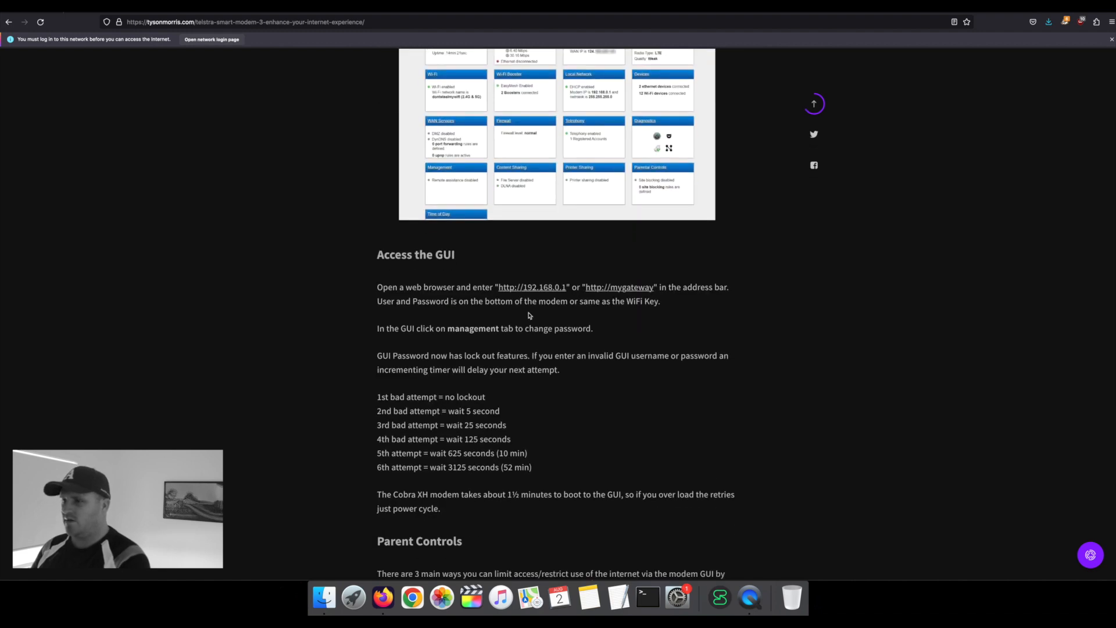
drag(428, 288, 657, 289)
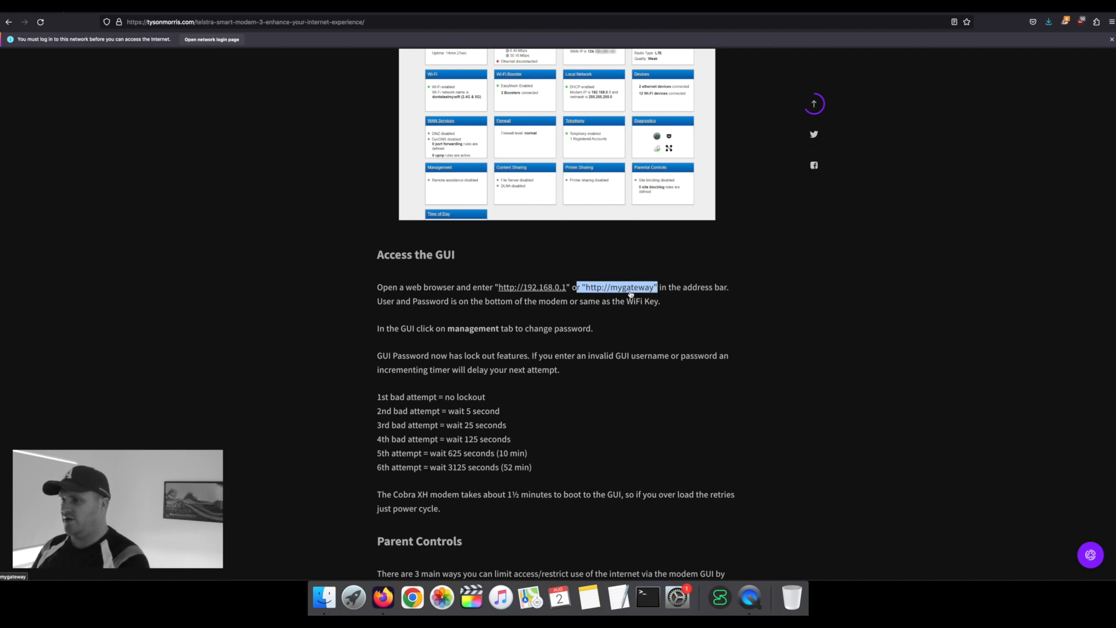
click(563, 351)
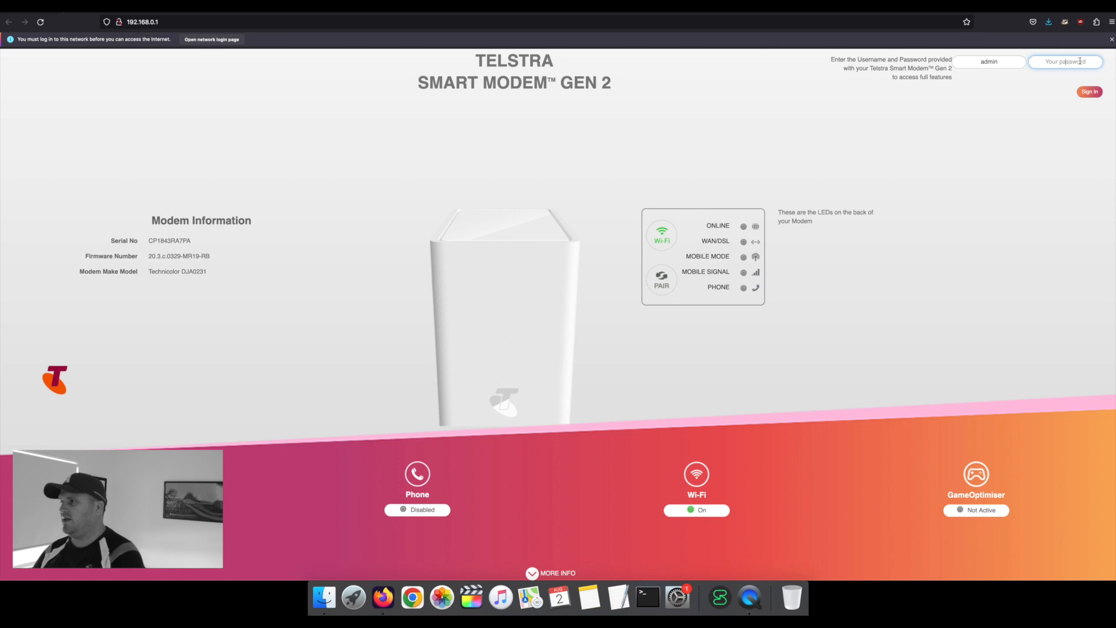
Step: Sign in to the modem with the admin password and view the gateway overview
text(•••)
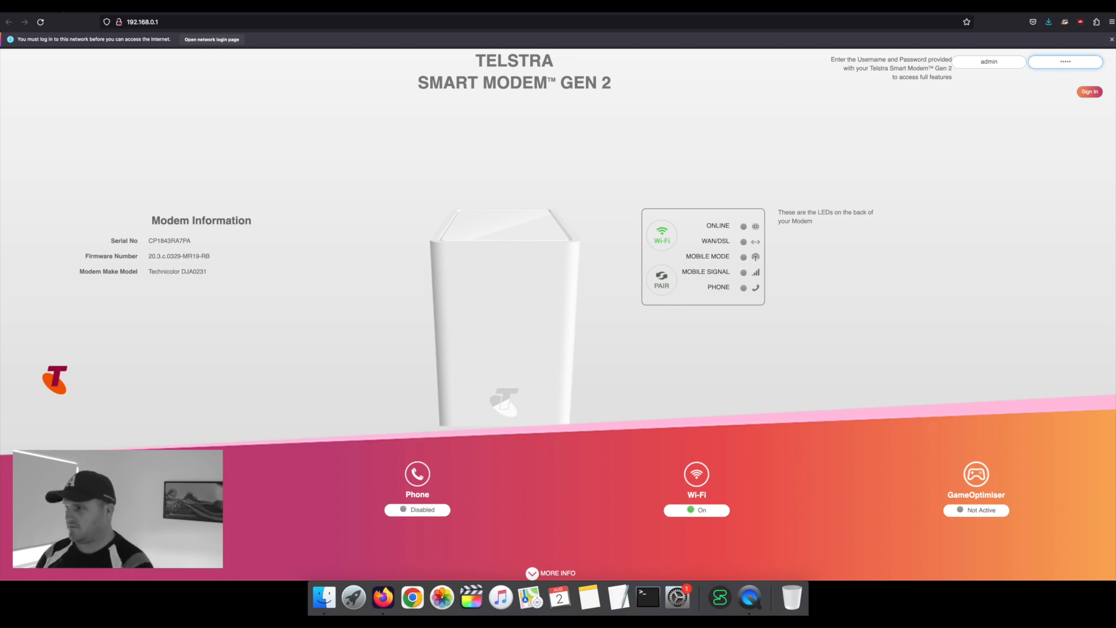
text(••••)
key(Return)
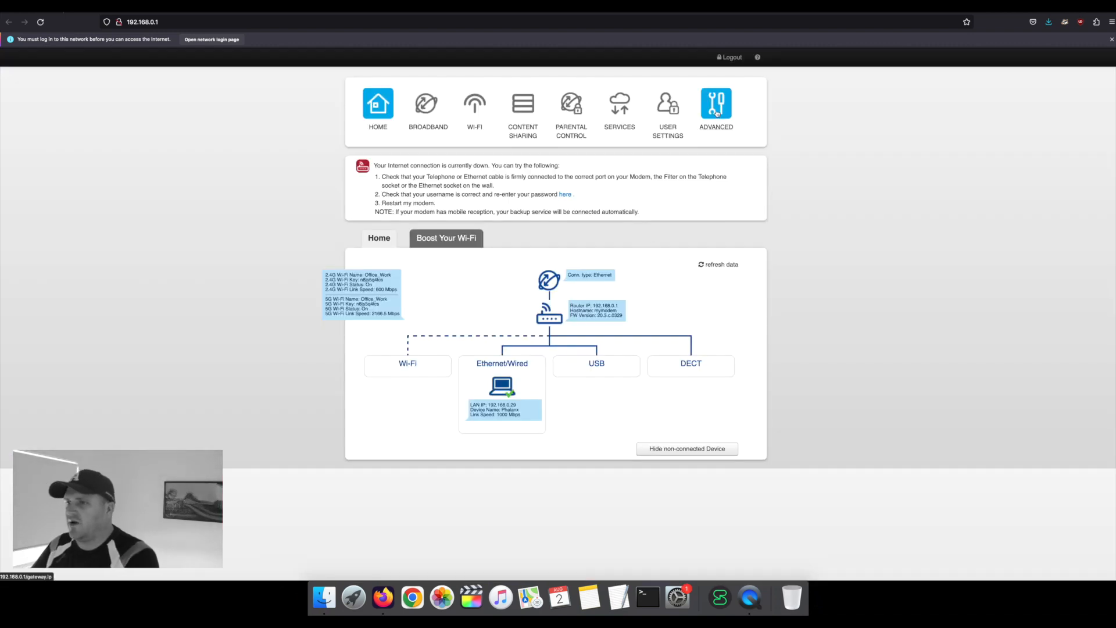
click(717, 113)
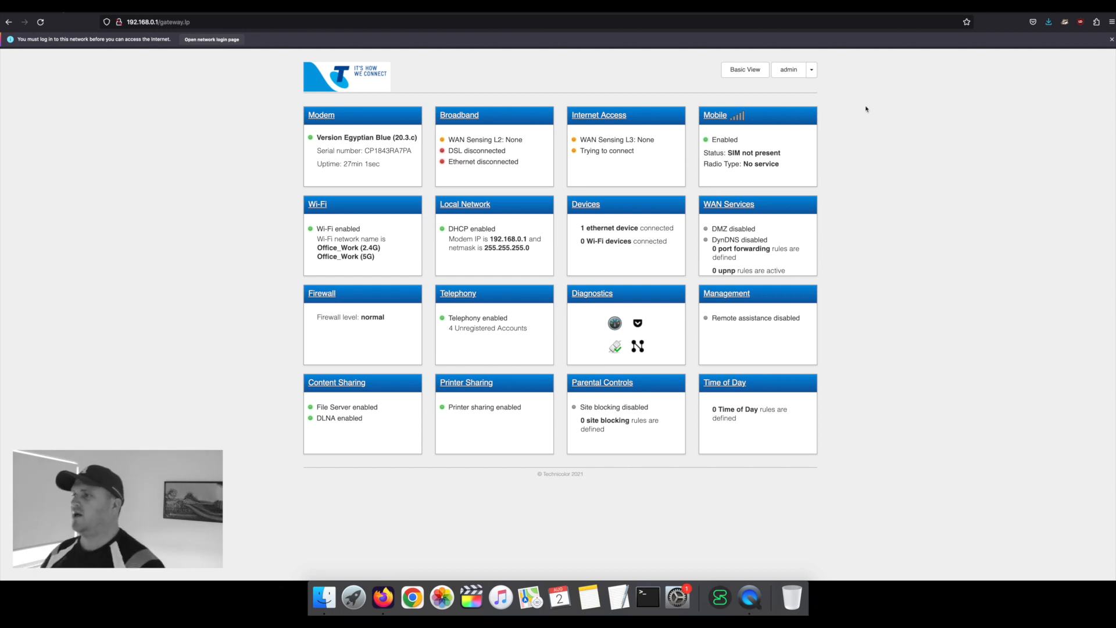
click(813, 73)
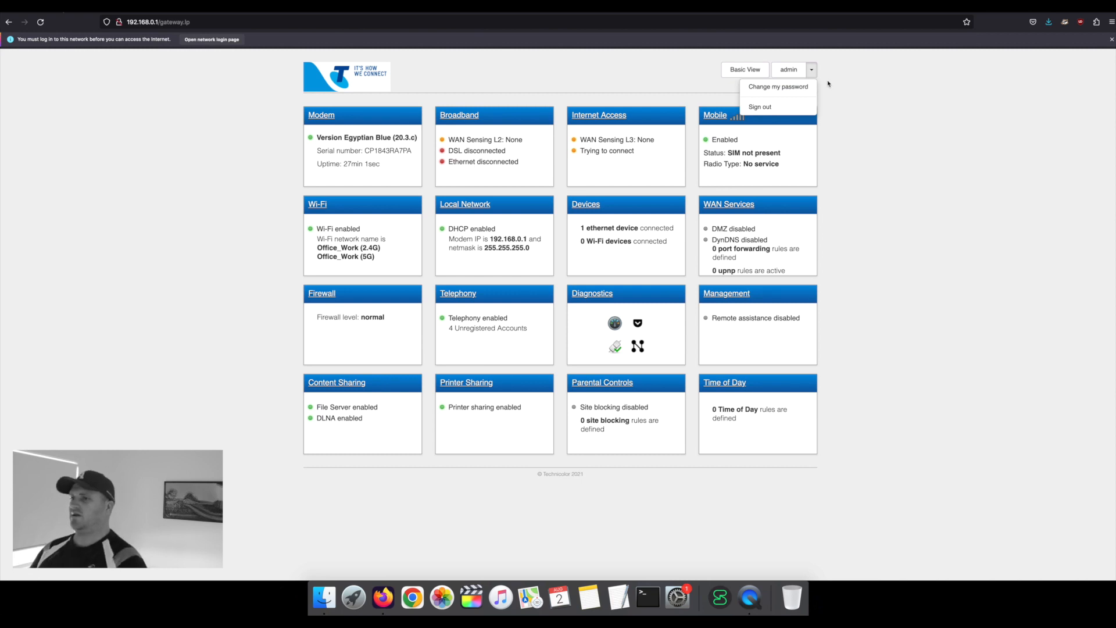
click(855, 85)
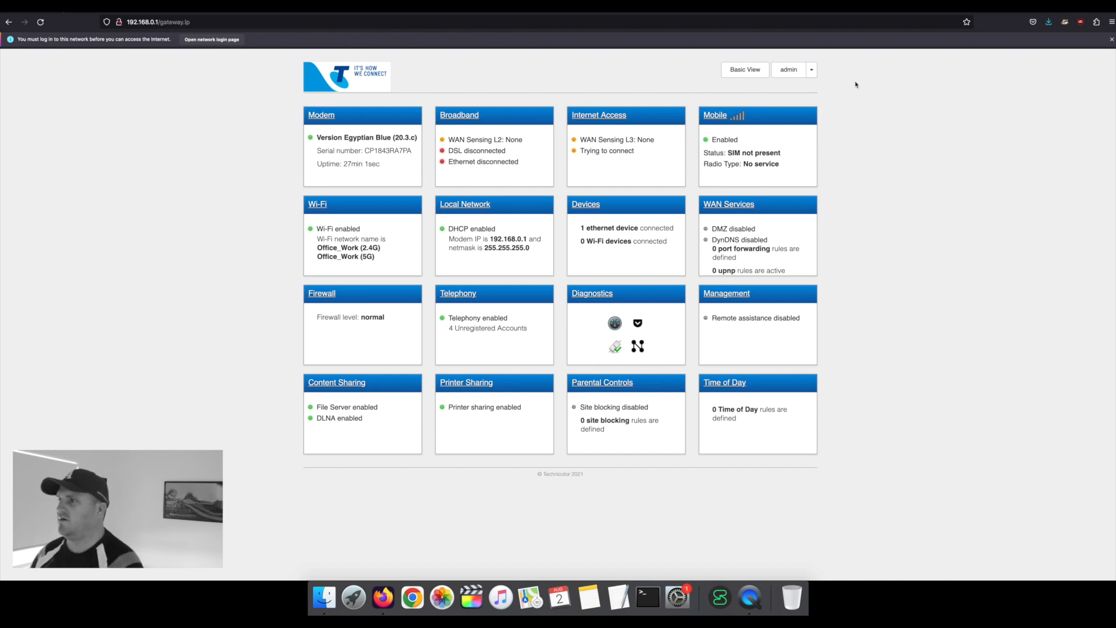
Step: Open Change my password from the admin menu, then cancel without changing it
click(811, 71)
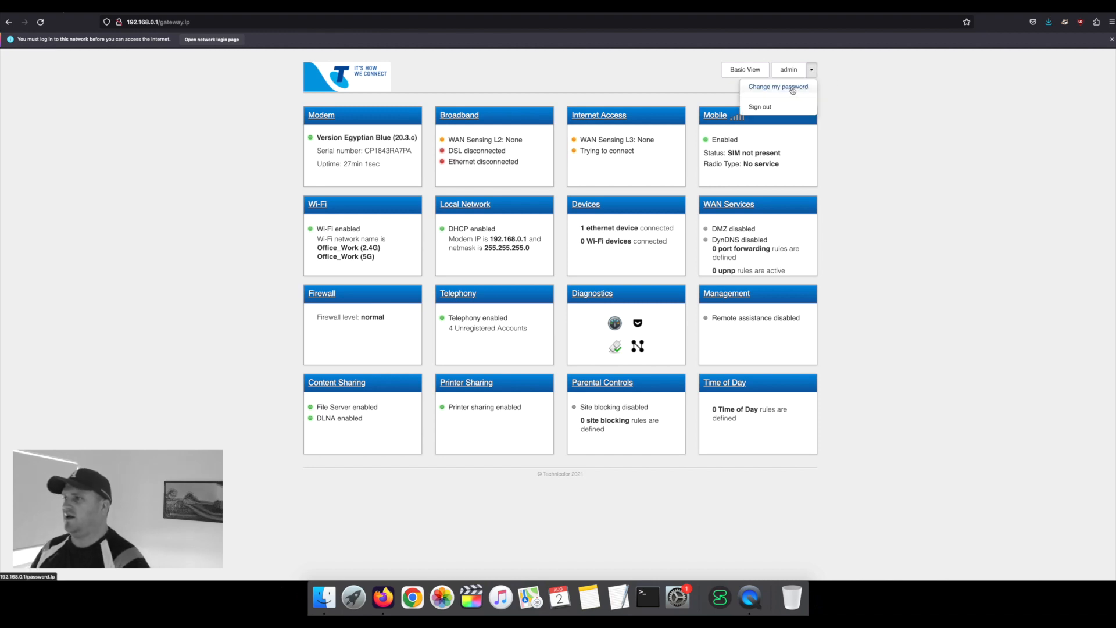
click(805, 88)
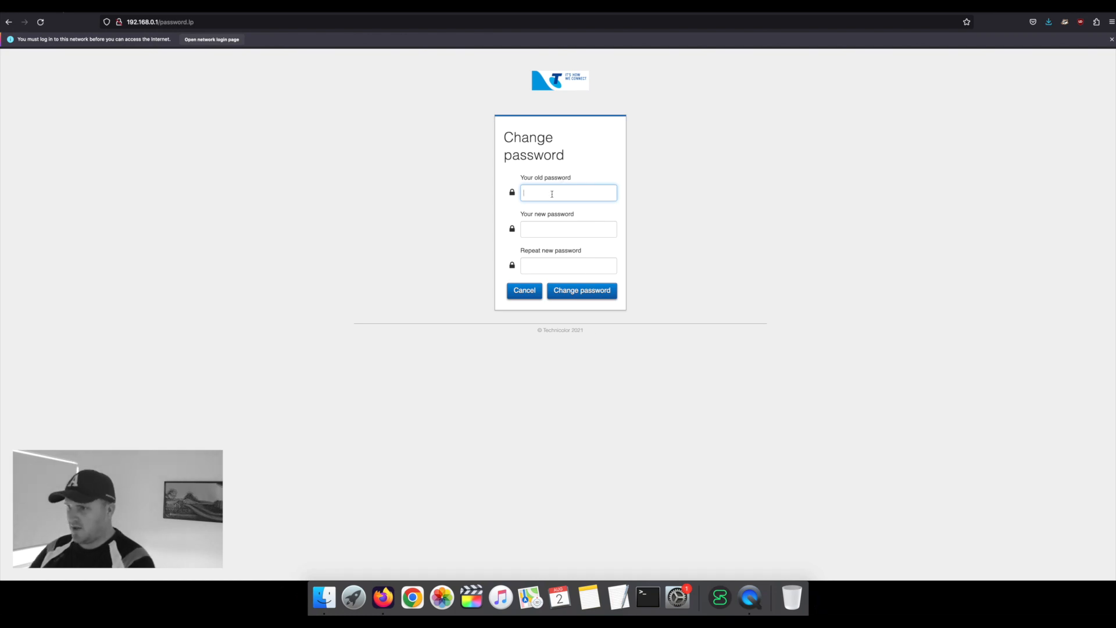
click(543, 229)
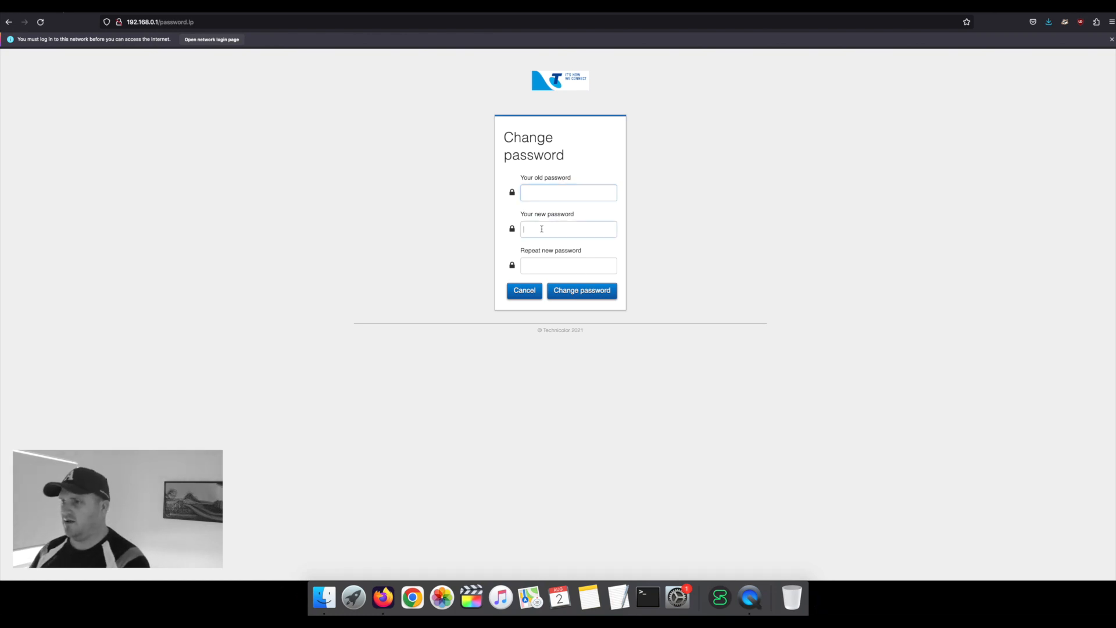
click(543, 264)
click(542, 229)
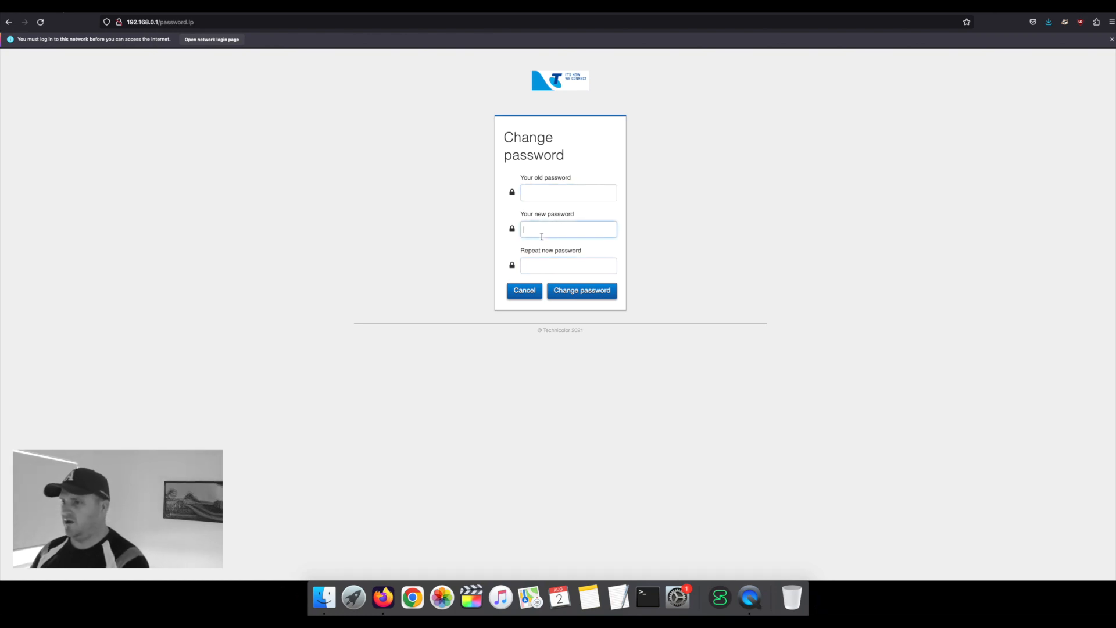
click(524, 291)
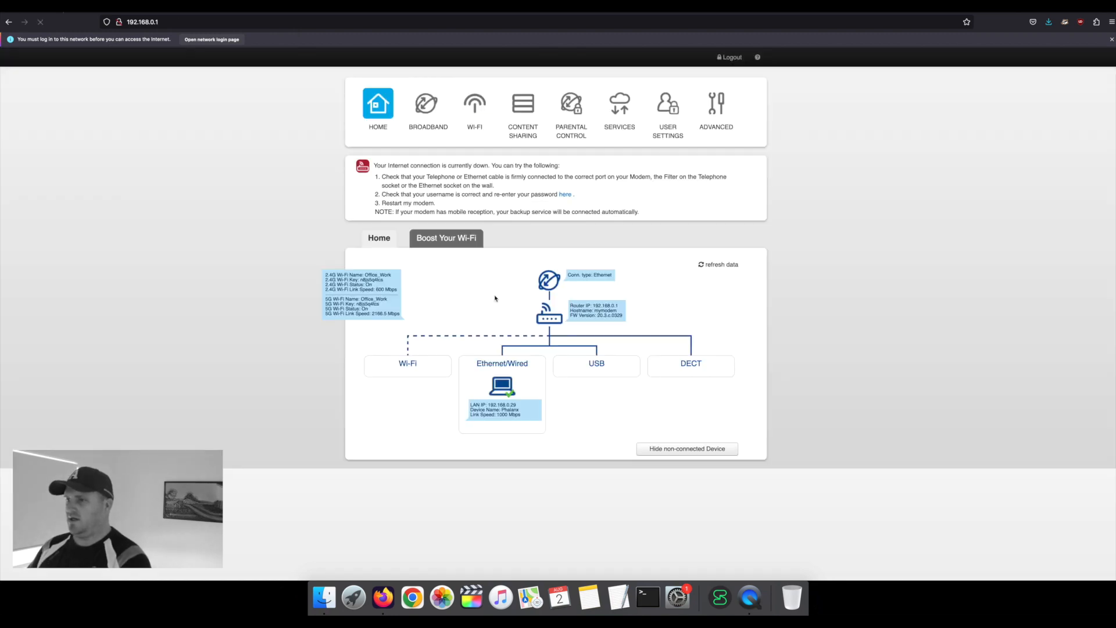
Step: Open the advanced Wi-Fi settings and select the 2.4GHz SSID name Office_Work
click(707, 120)
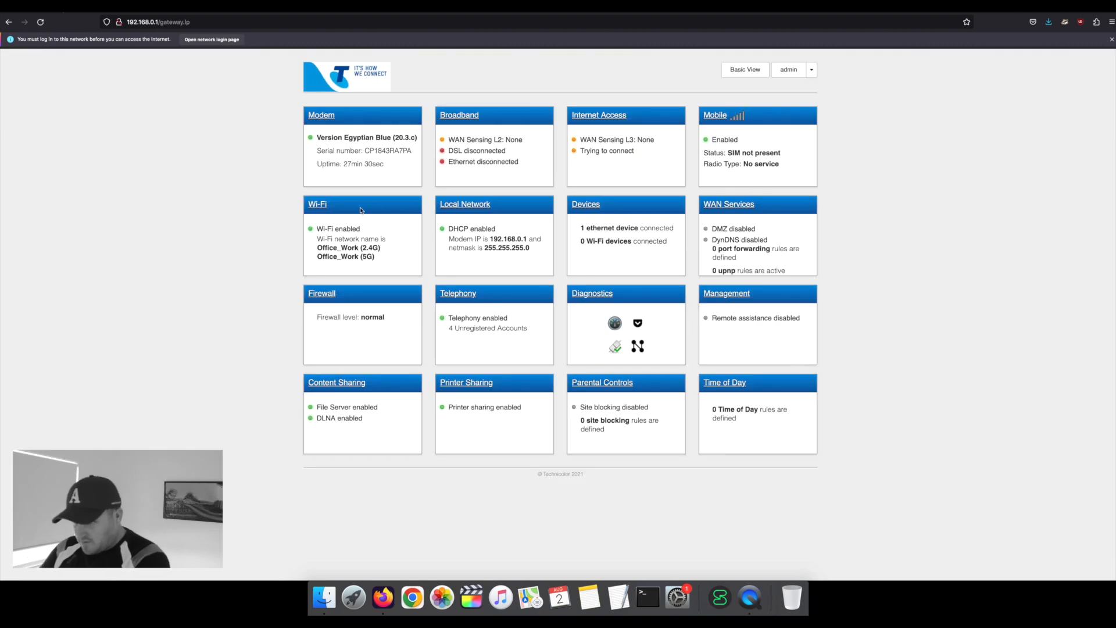
click(316, 208)
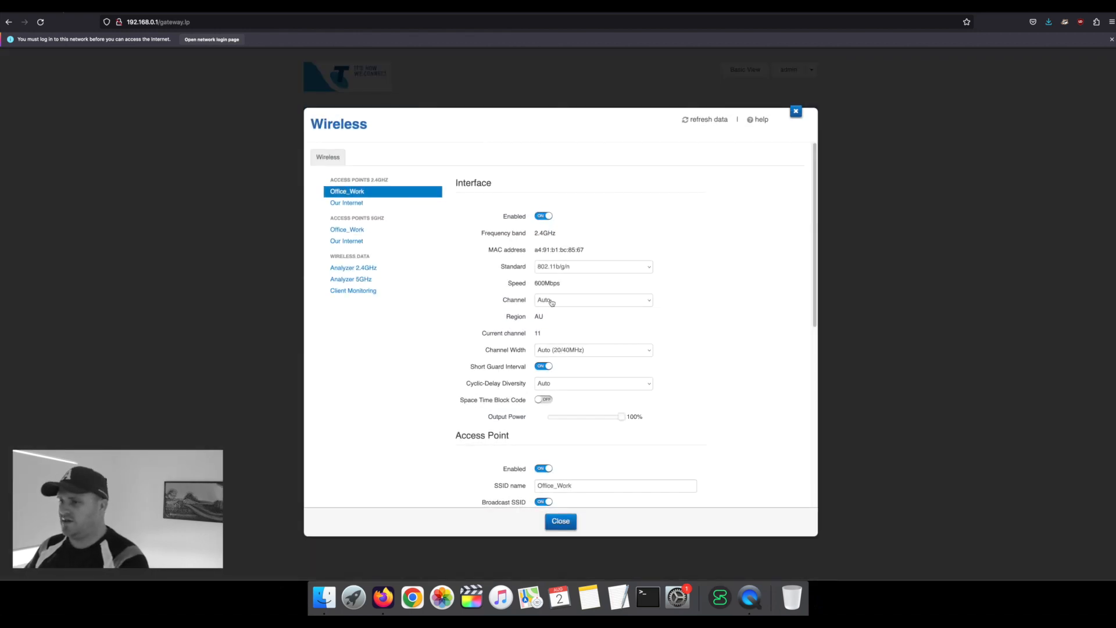
scroll(561, 337, down, 3)
click(588, 394)
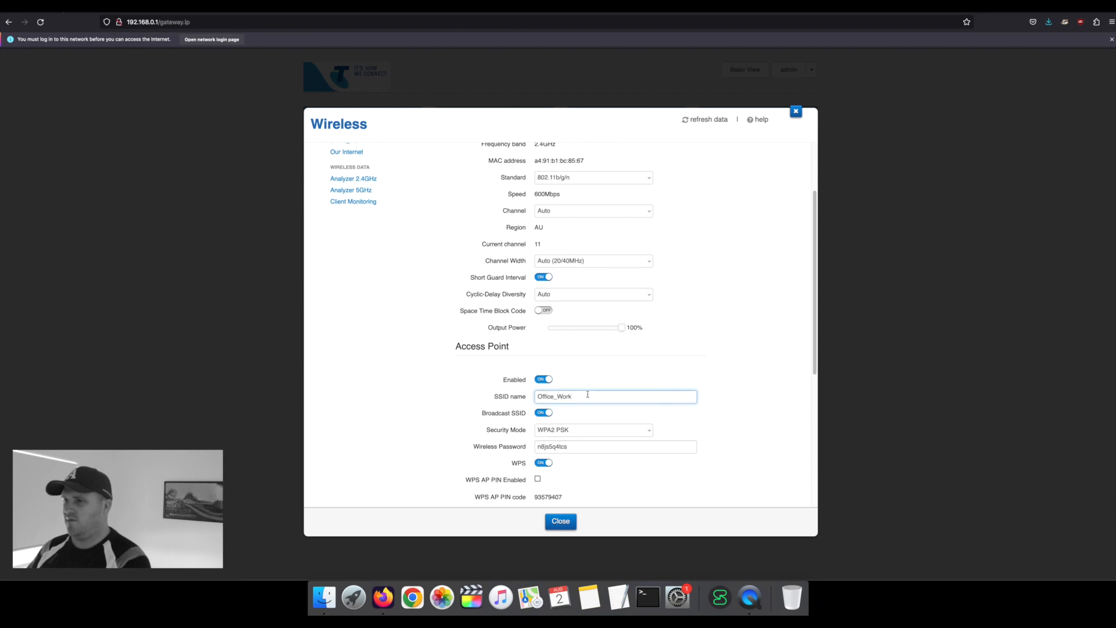
scroll(584, 384, up, 2)
scroll(579, 360, down, 1)
double_click(581, 416)
Step: Retype the 2.4GHz SSID after several trial names until it reads 'Mum Ops'
text(Tel)
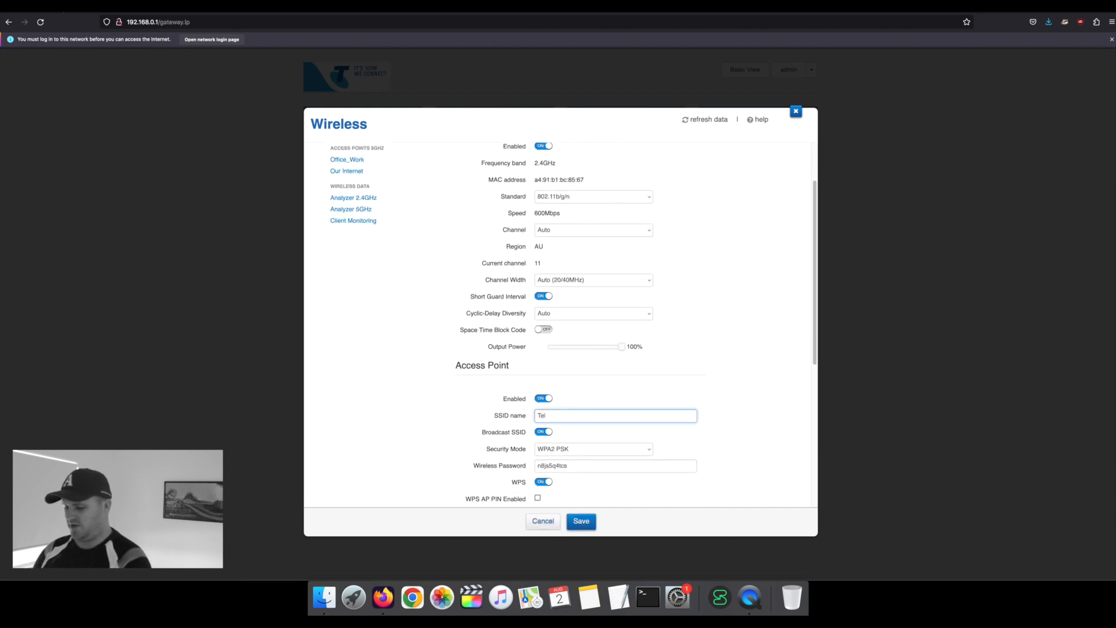
text(stra162678423678)
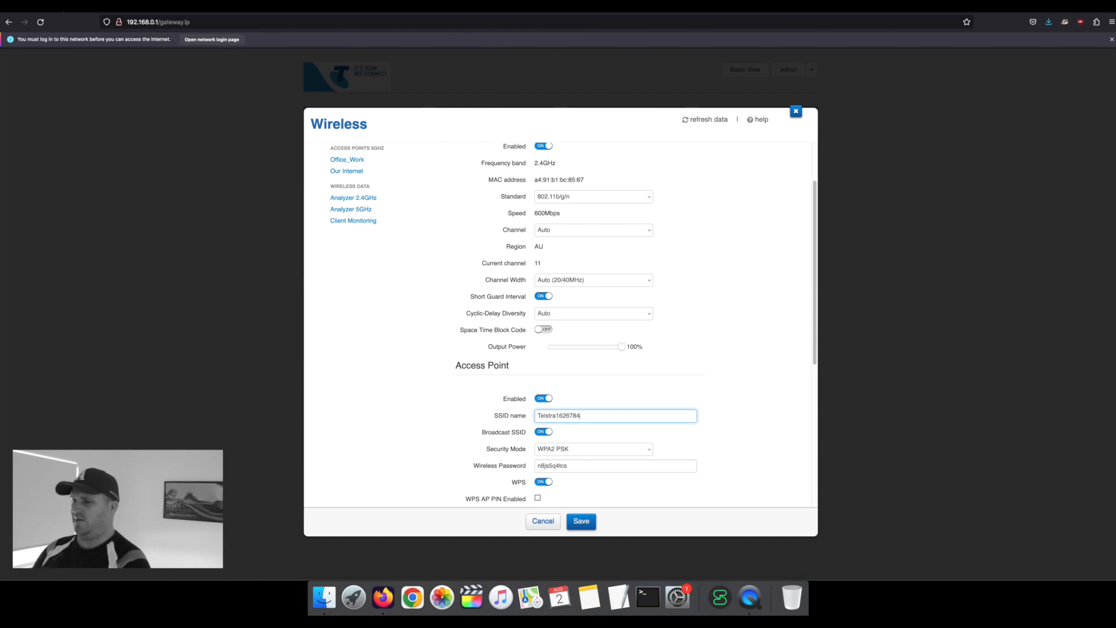
key(BackSpace)
key(BackSpace)
key(BackSpace)
key(BackSpace)
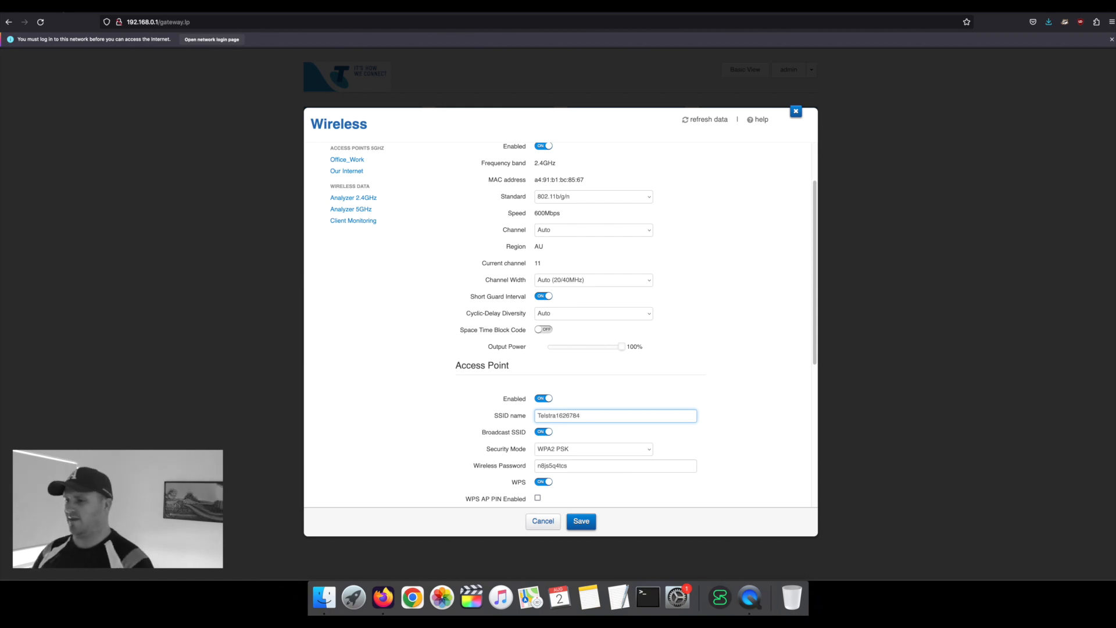
key(BackSpace)
key(BackSpace)
key(BackSpace)
key(BackSpace)
key(BackSpace)
key(BackSpace)
key(BackSpace)
key(BackSpace)
key(BackSpace)
key(BackSpace)
key(BackSpace)
key(BackSpace)
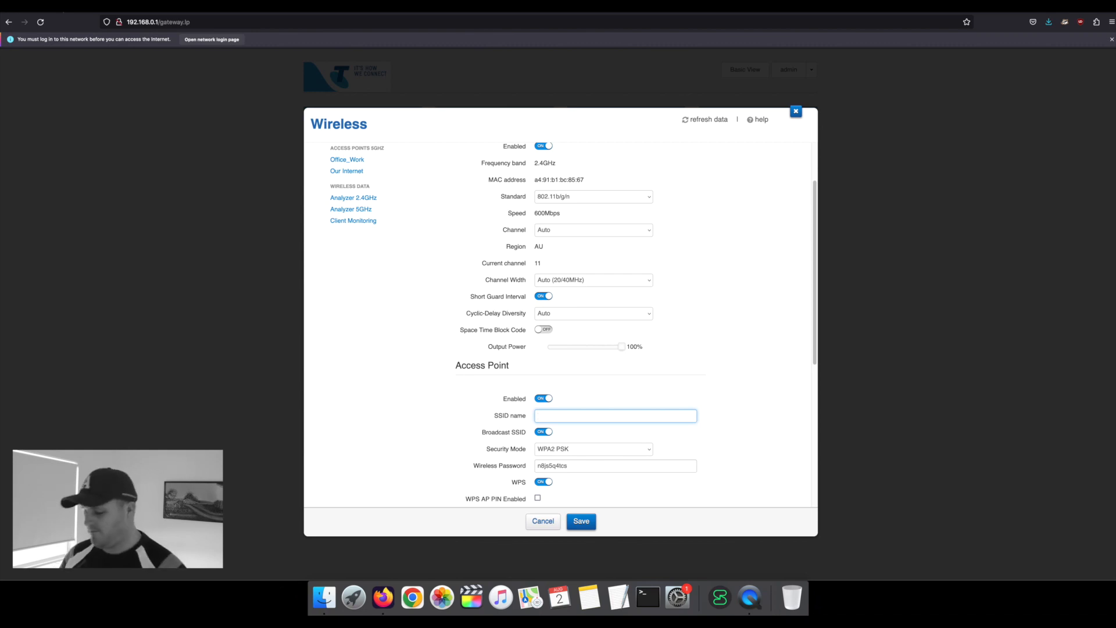
text(O)
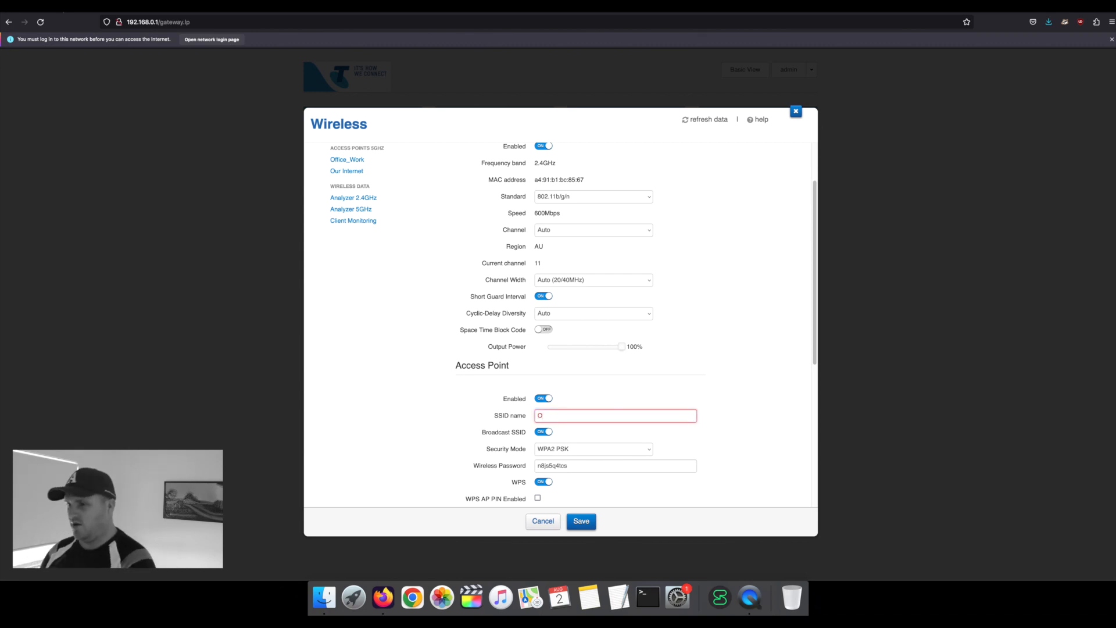
text(ffice )
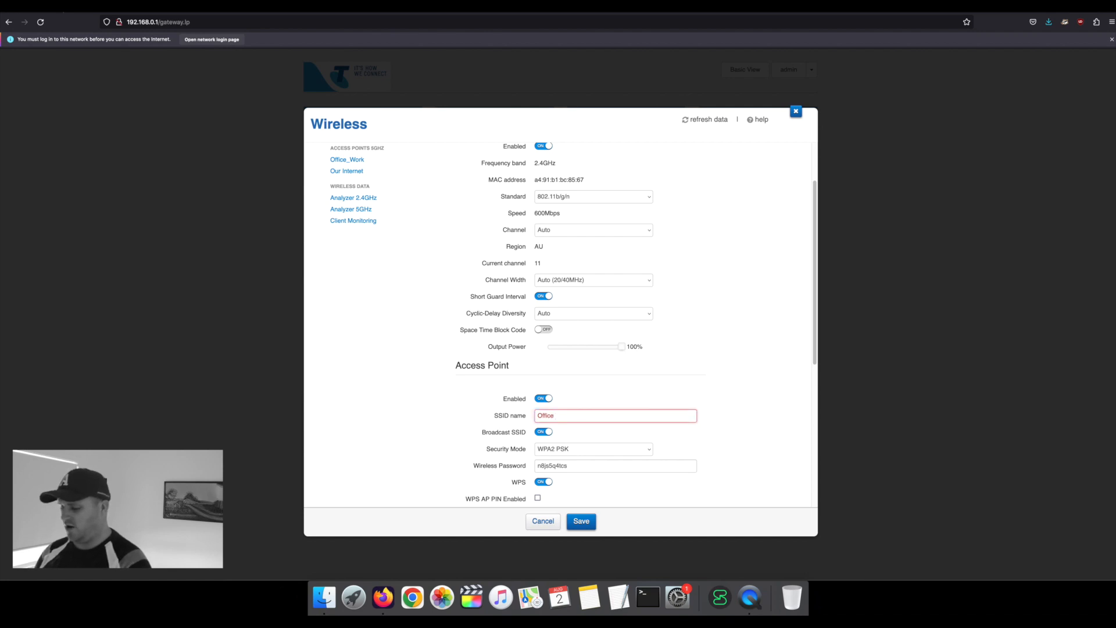
text(WiFU)
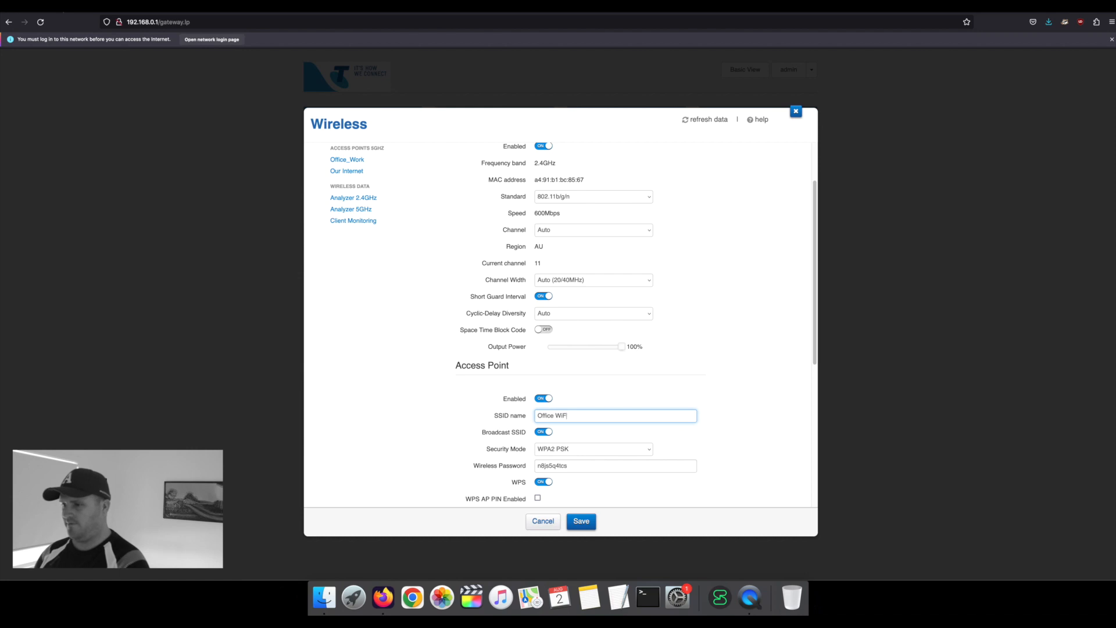
key(BackSpace)
key(BackSpace)
key(BackSpace)
key(BackSpace)
key(BackSpace)
key(BackSpace)
key(BackSpace)
key(BackSpace)
key(BackSpace)
key(BackSpace)
key(BackSpace)
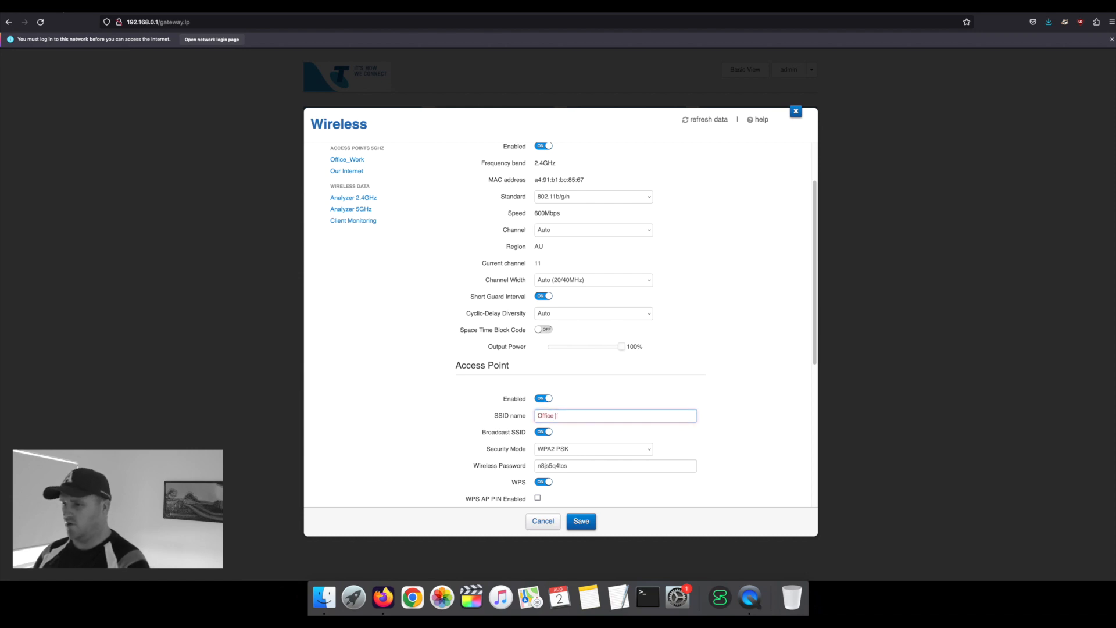
text(Work WiFi)
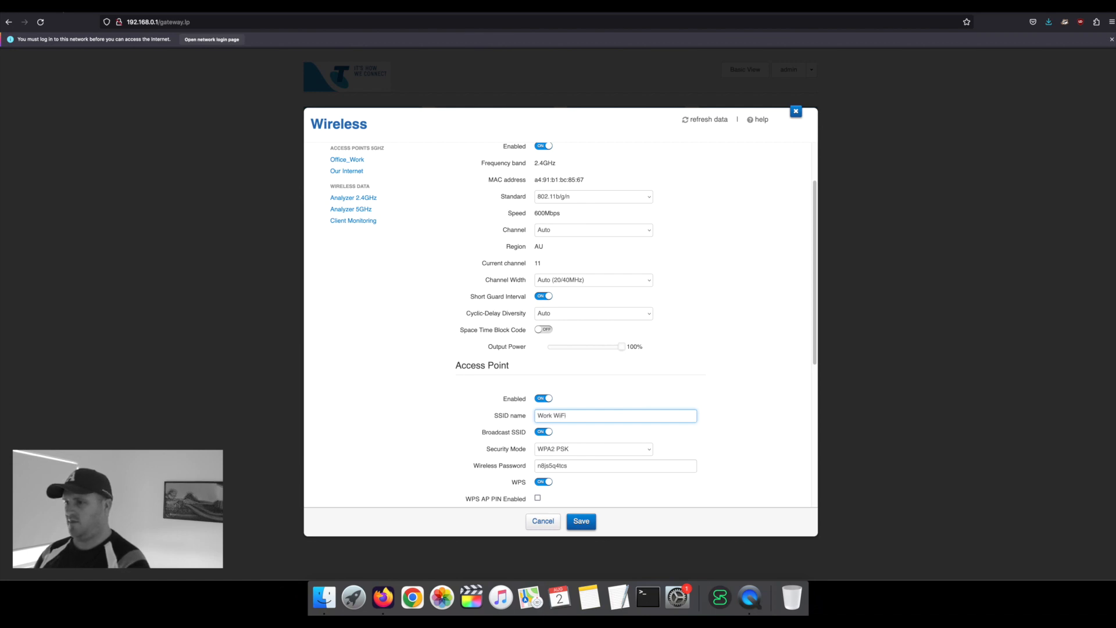
key(BackSpace)
key(BackSpace)
key(BackSpace)
key(BackSpace)
key(BackSpace)
key(BackSpace)
key(BackSpace)
key(BackSpace)
text(Mums P)
key(BackSpace)
text(Ops)
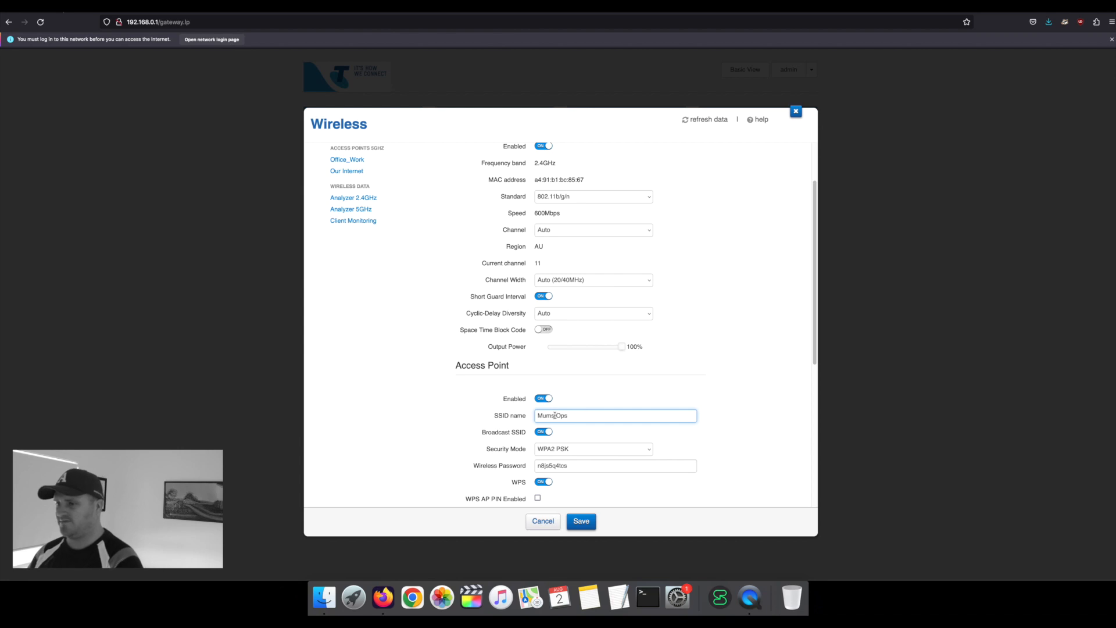
key(BackSpace)
scroll(562, 456, down, 1)
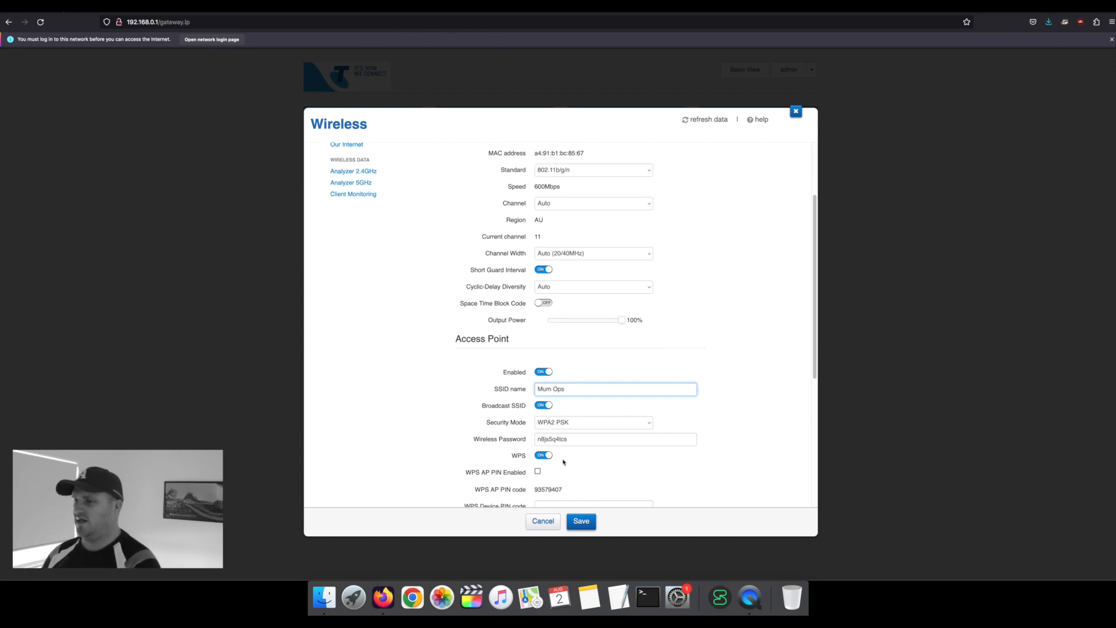
Step: Turn WPS off and save the 2.4GHz network under the name Mum Ops
click(575, 432)
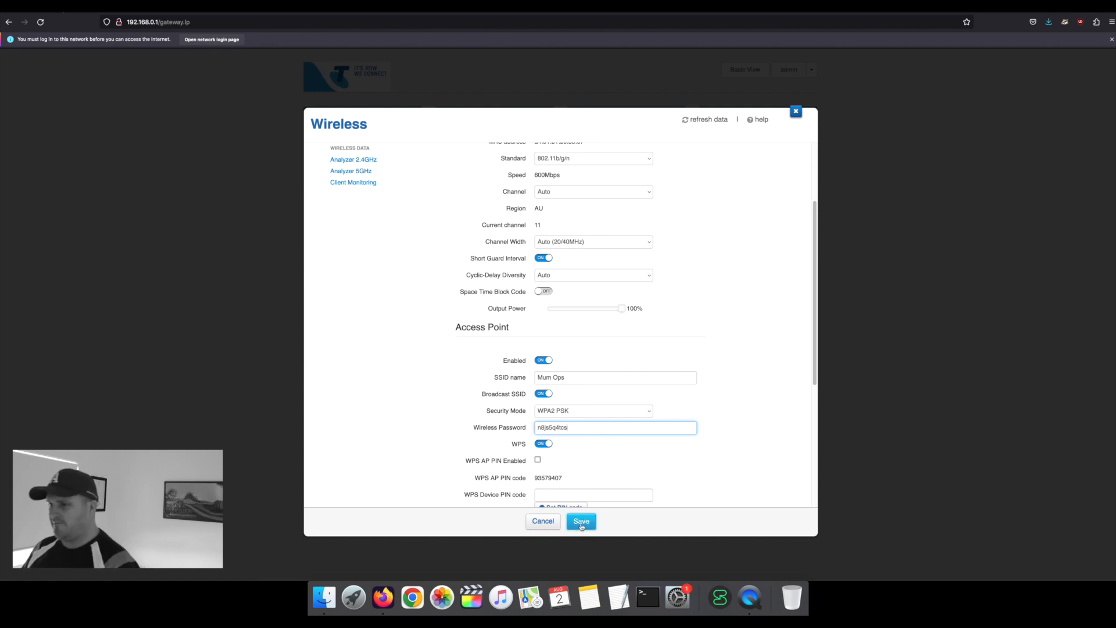
click(539, 446)
scroll(572, 447, down, 3)
scroll(577, 446, up, 2)
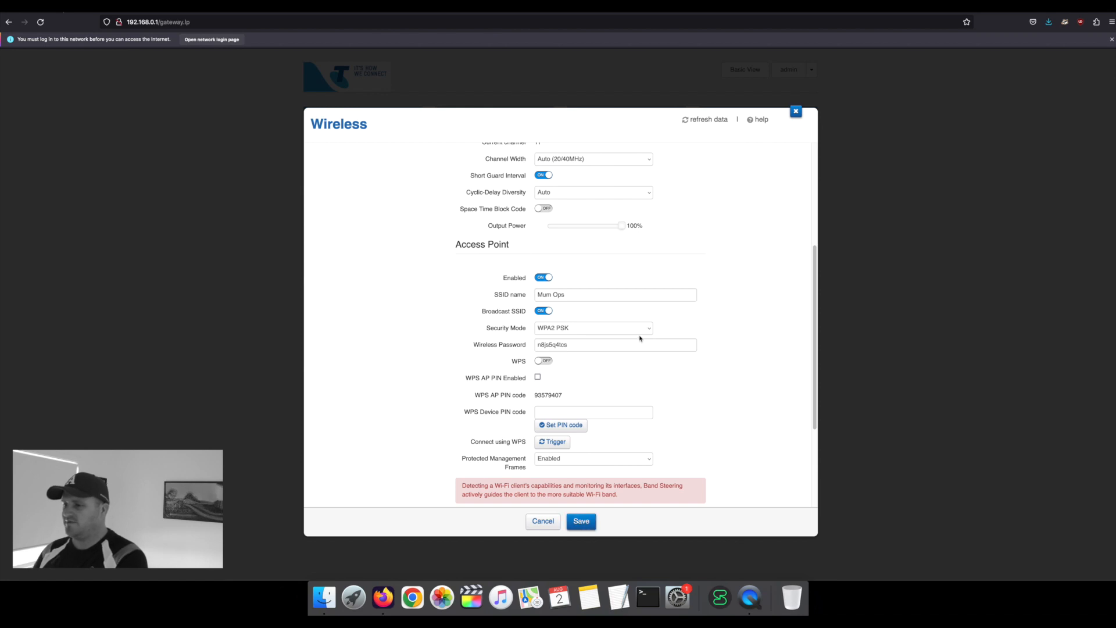
key(Return)
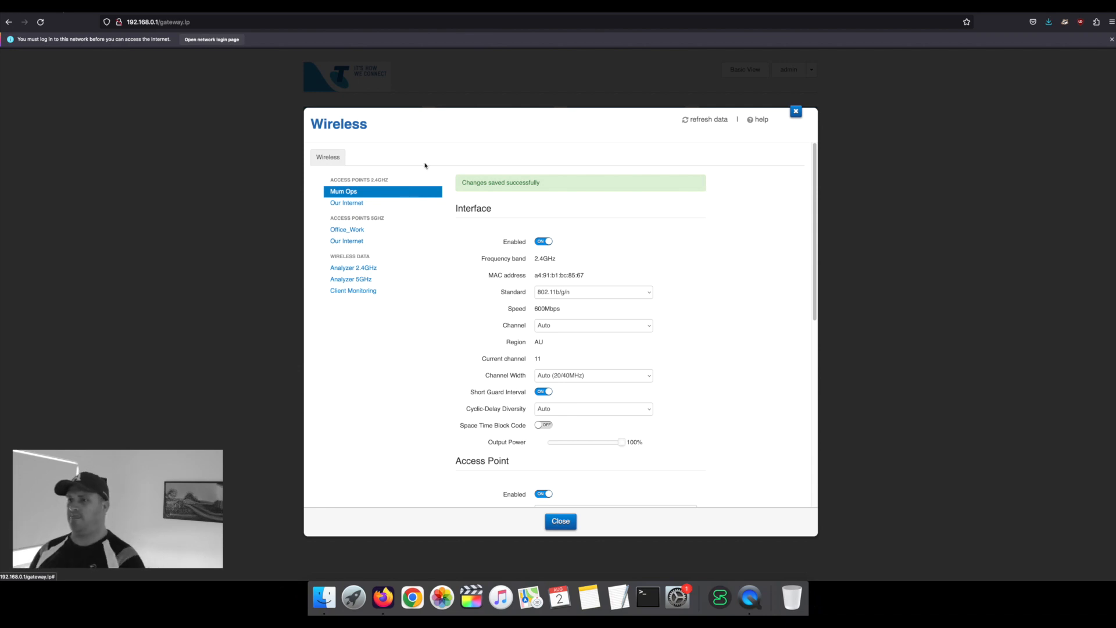
Step: Open the guest network settings and switch the GuestWiFi access point back on
click(345, 205)
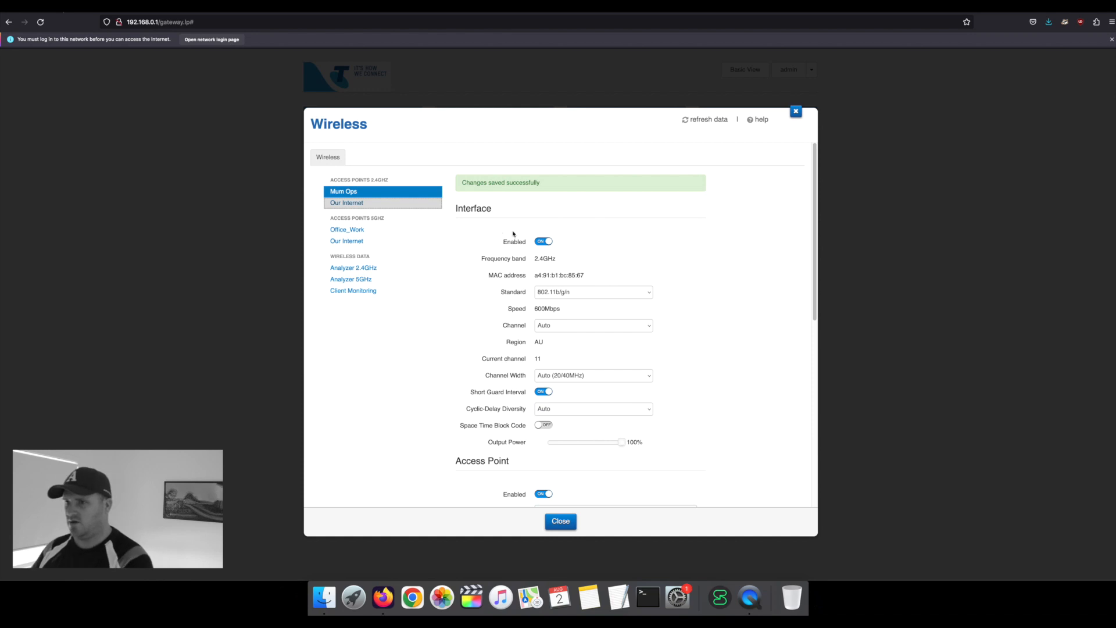
scroll(552, 315, down, 3)
triple_click(628, 350)
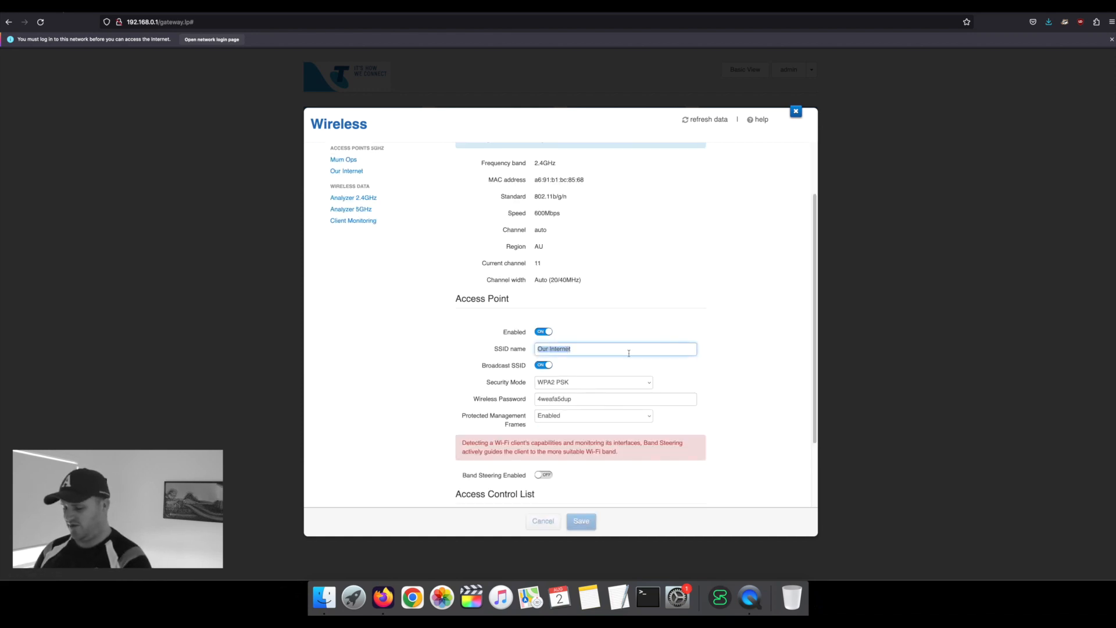
text(Defaul)
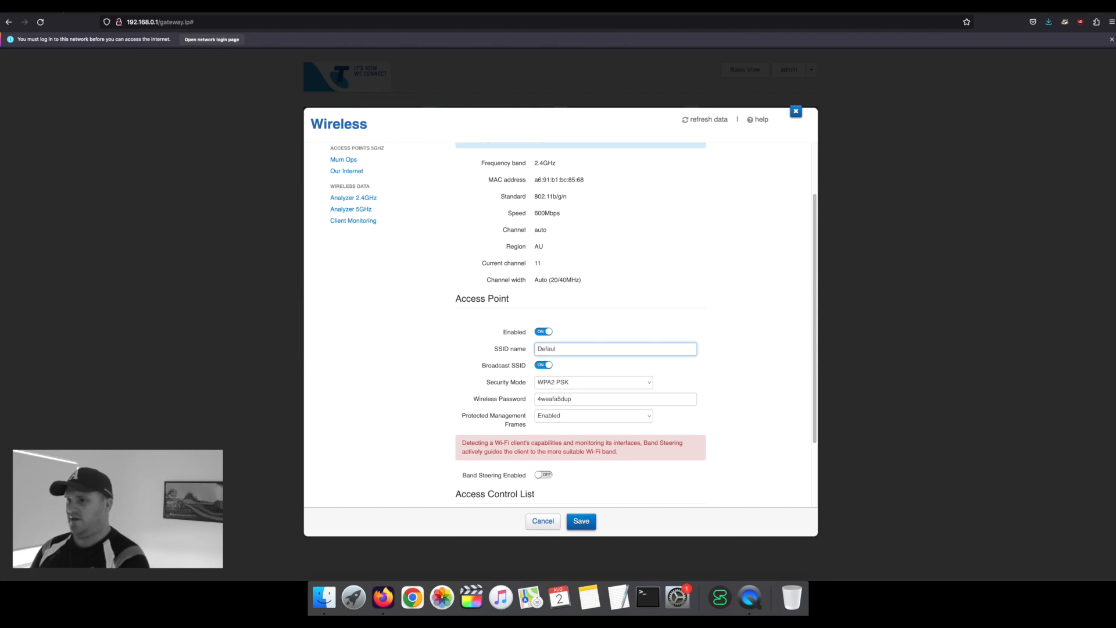
key(BackSpace)
key(BackSpace)
key(BackSpace)
key(BackSpace)
key(BackSpace)
text(GuestWiFi)
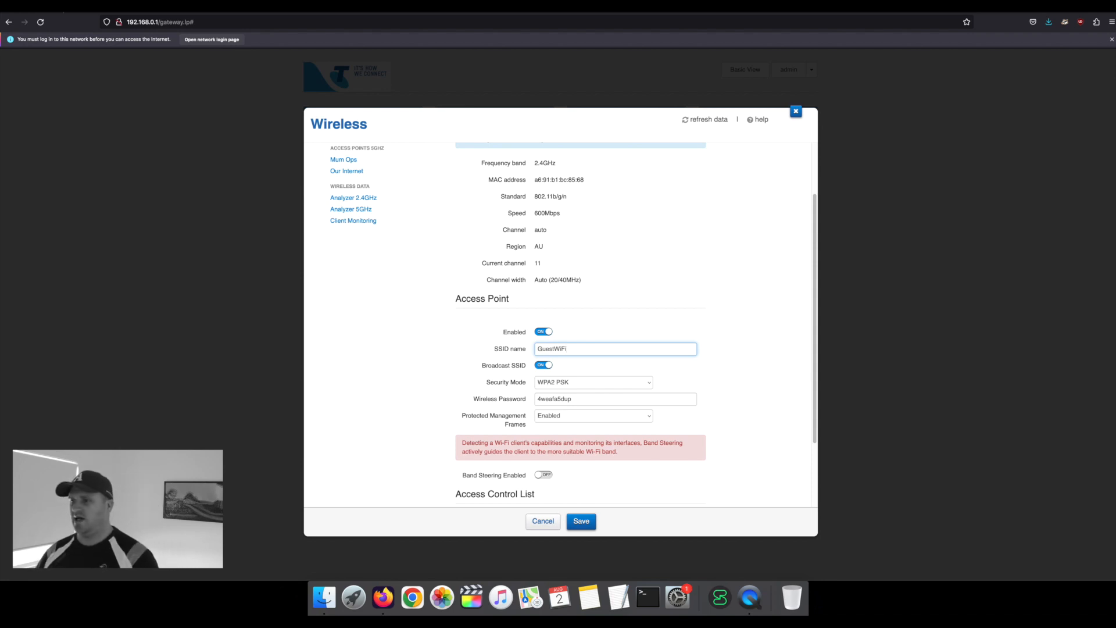
click(543, 331)
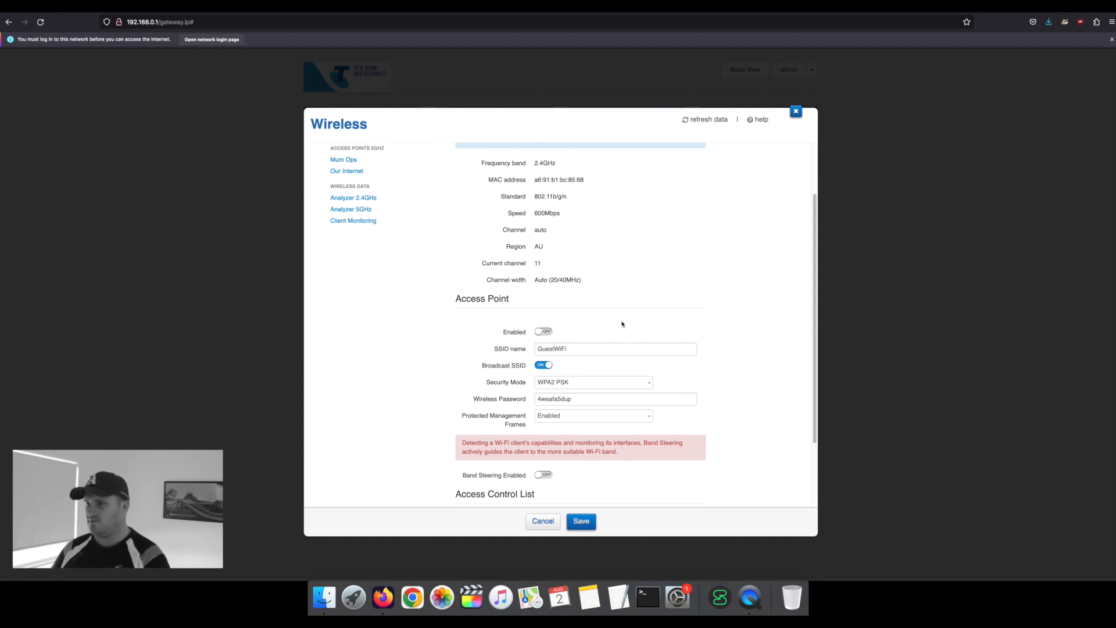
click(543, 332)
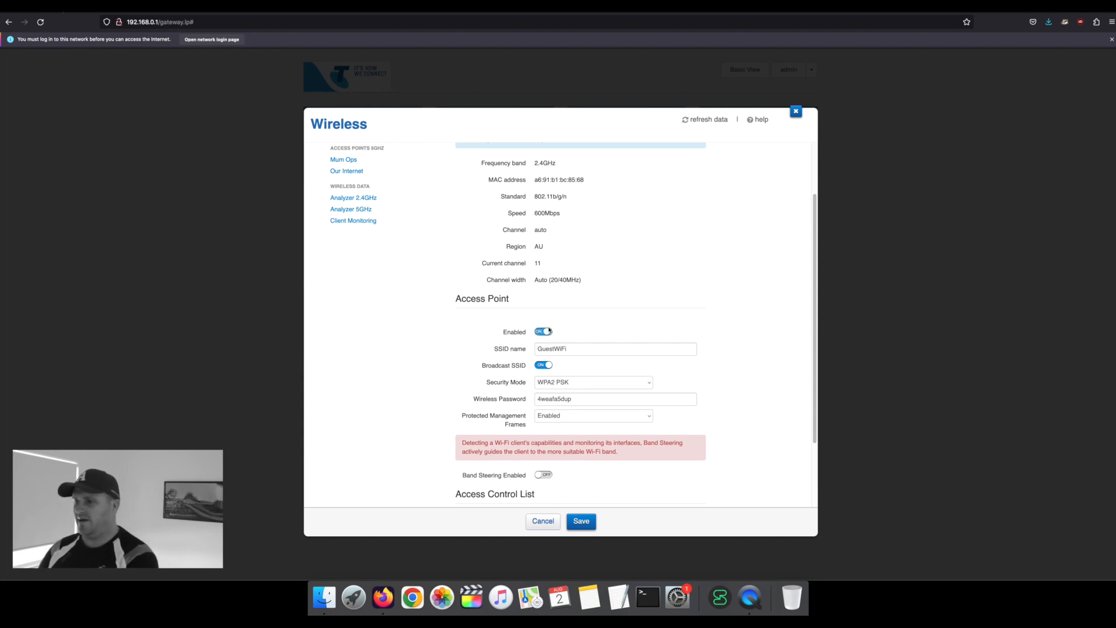
Step: Rename the guest SSID from GuestWiFi to 'Our Nets' and save
double_click(579, 351)
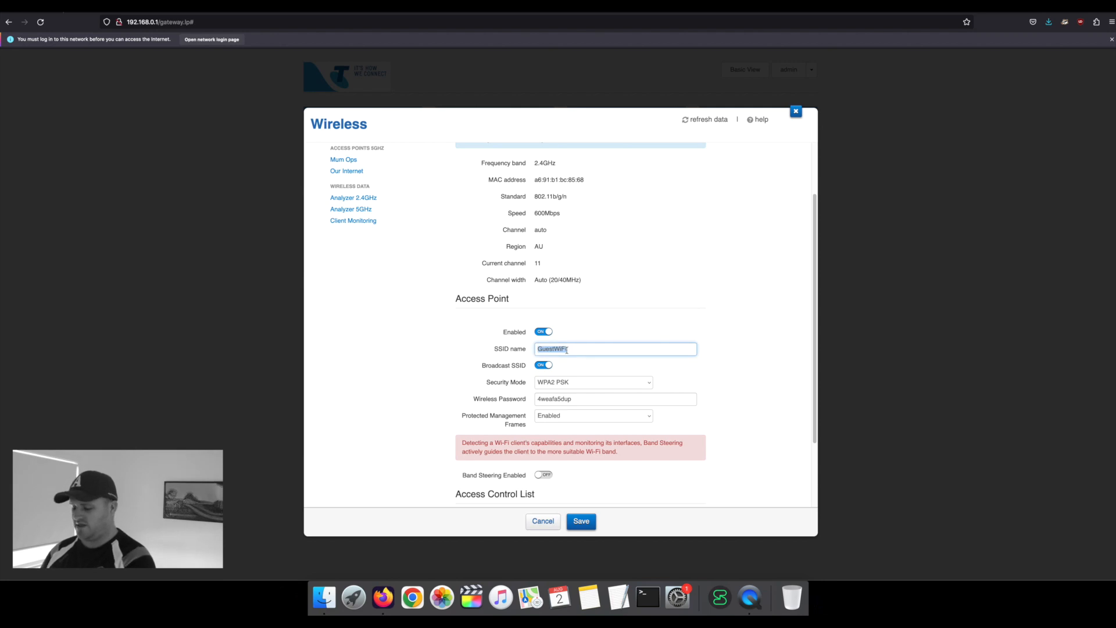
text(Fami)
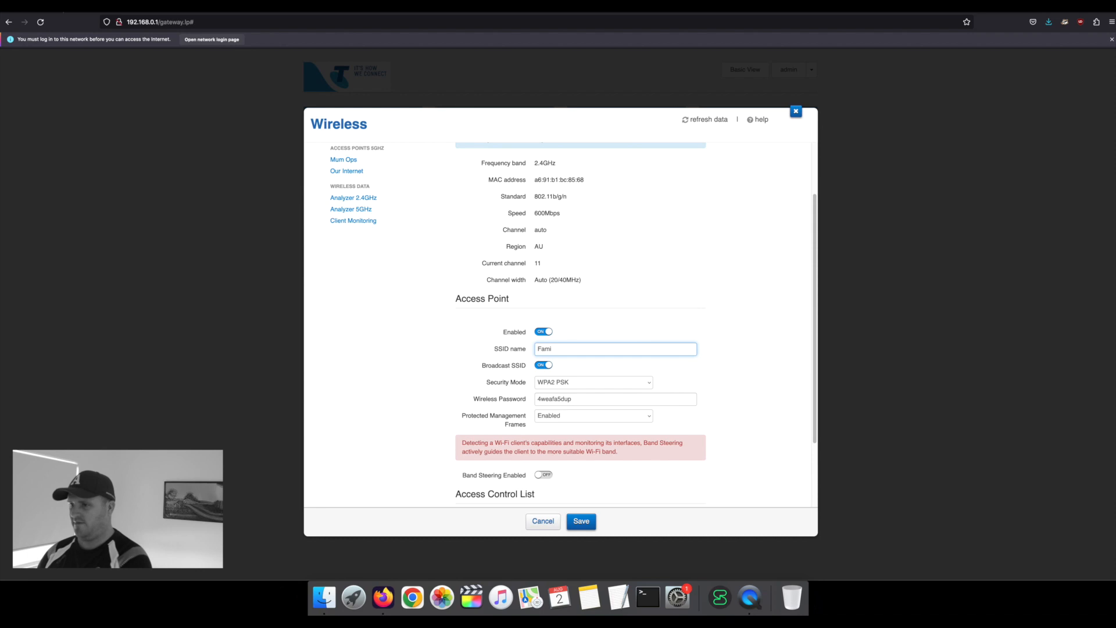
text(ly X WiF)
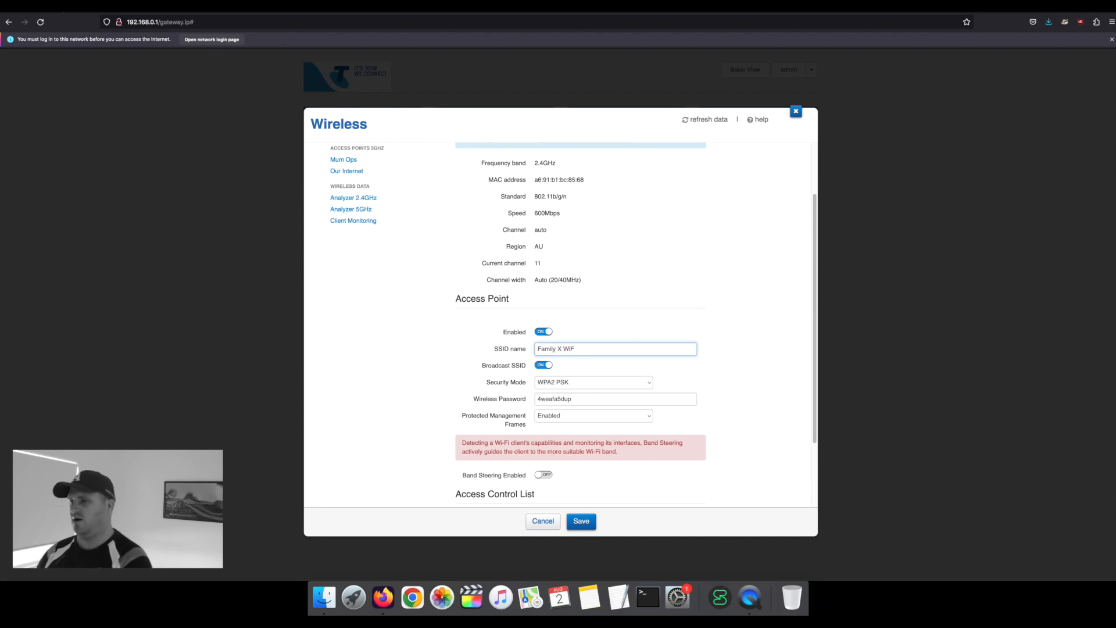
key(BackSpace)
key(BackSpace)
key(BackSpace)
key(BackSpace)
key(BackSpace)
key(BackSpace)
key(BackSpace)
key(BackSpace)
key(BackSpace)
key(BackSpace)
key(BackSpace)
key(BackSpace)
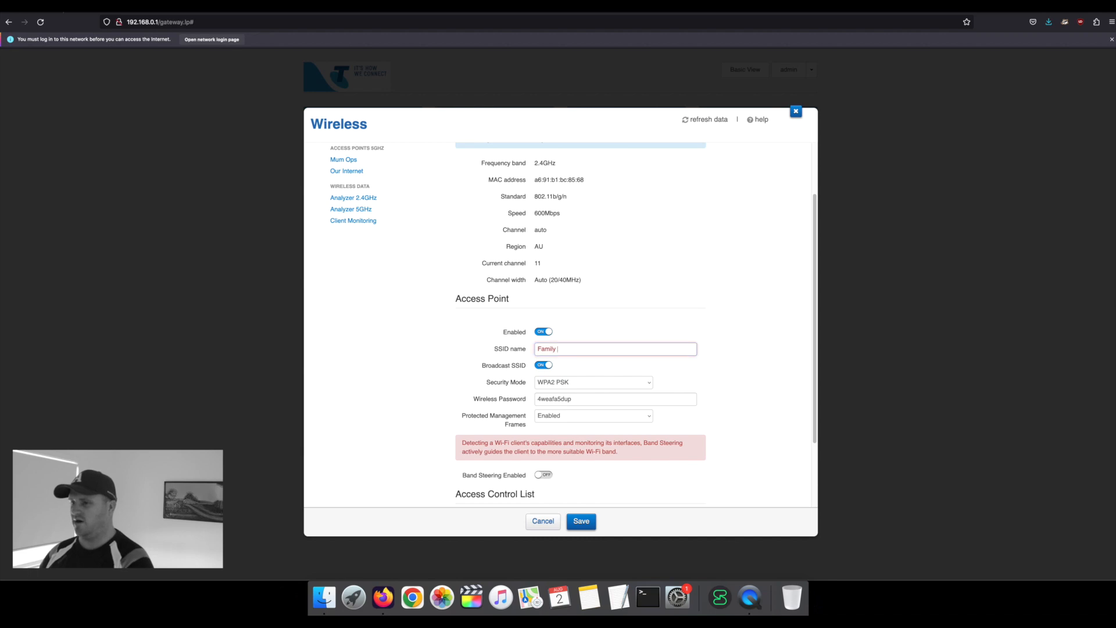
text(Our)
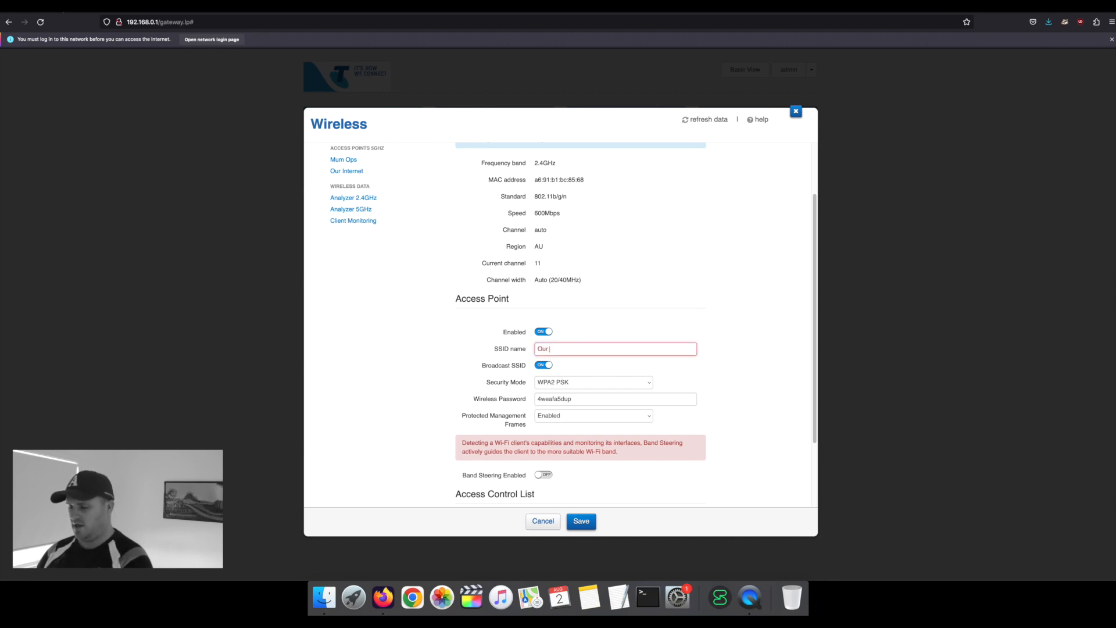
text( Nets)
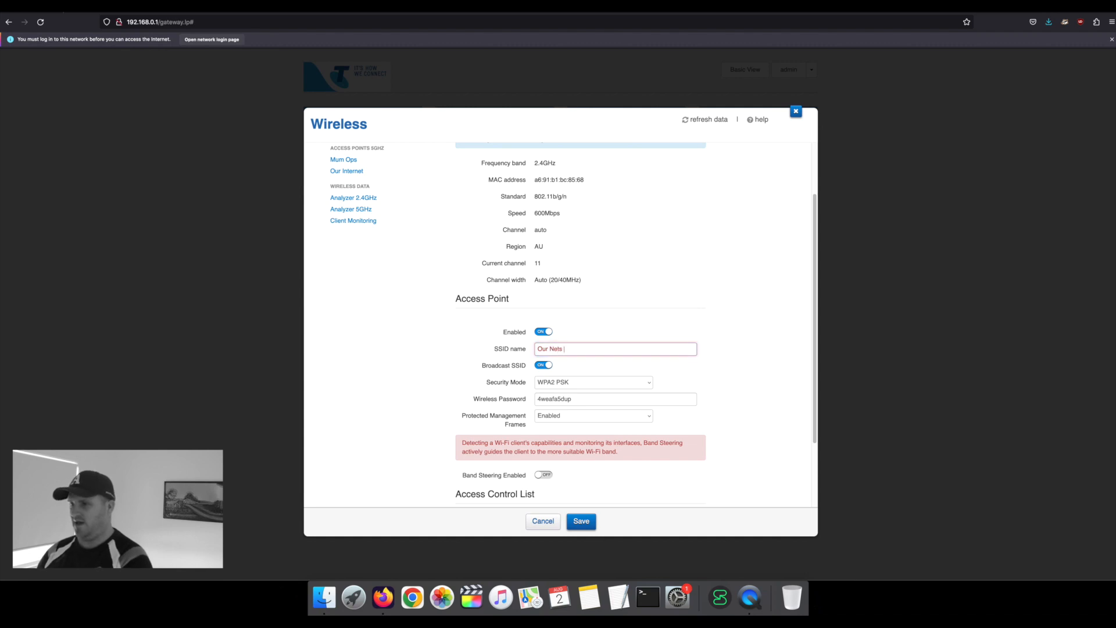
click(580, 401)
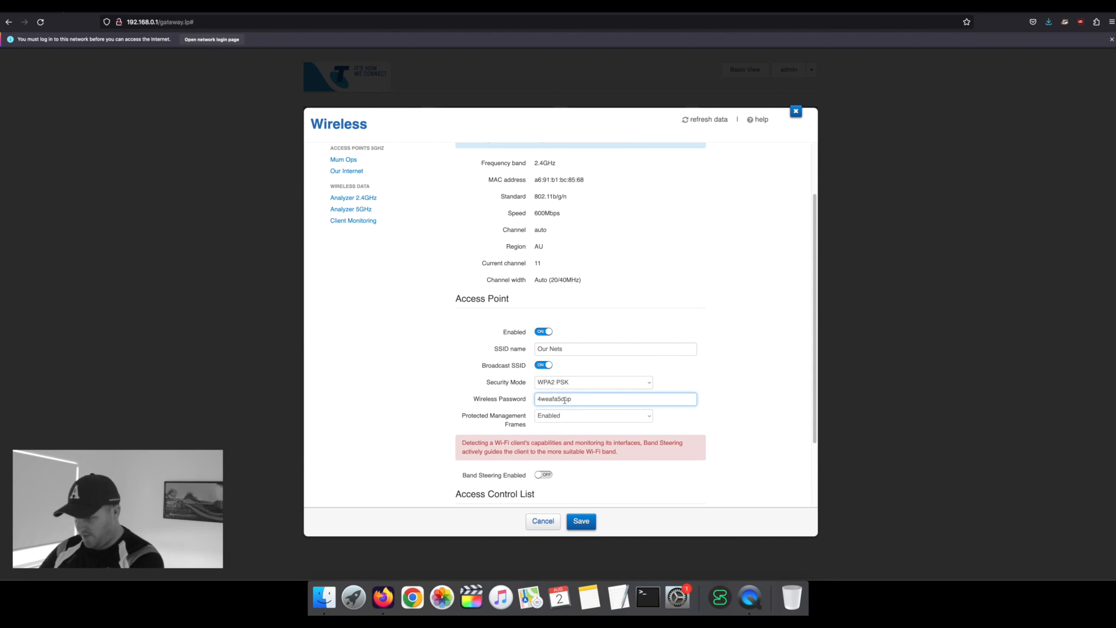
scroll(565, 400, down, 3)
click(583, 520)
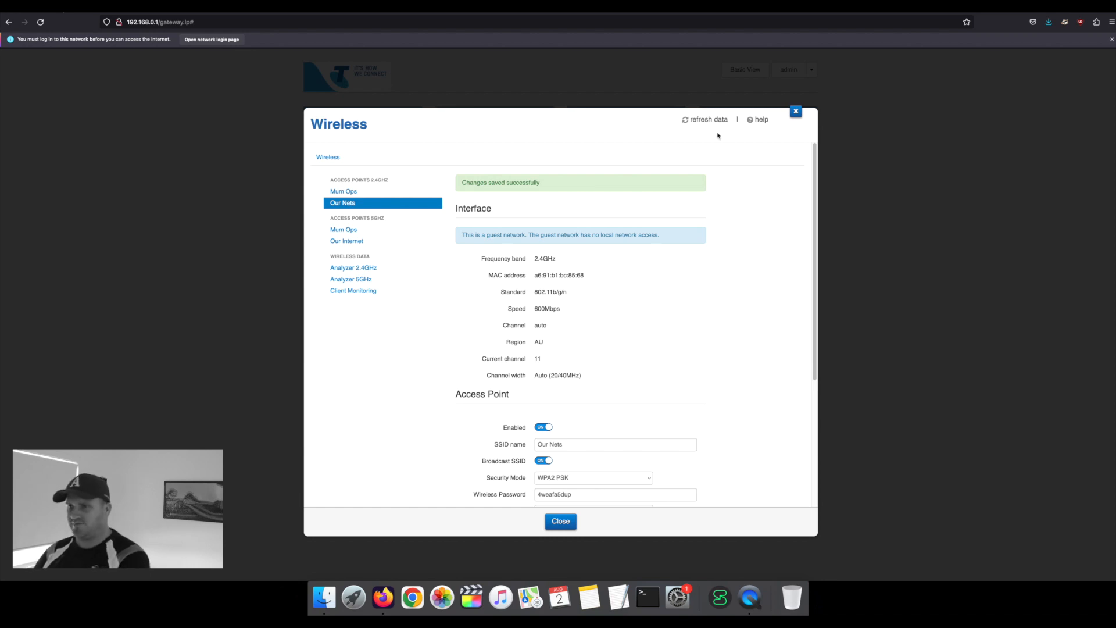
Step: View the 2.4GHz and 5GHz access point settings, then close the Wireless dialog
click(360, 192)
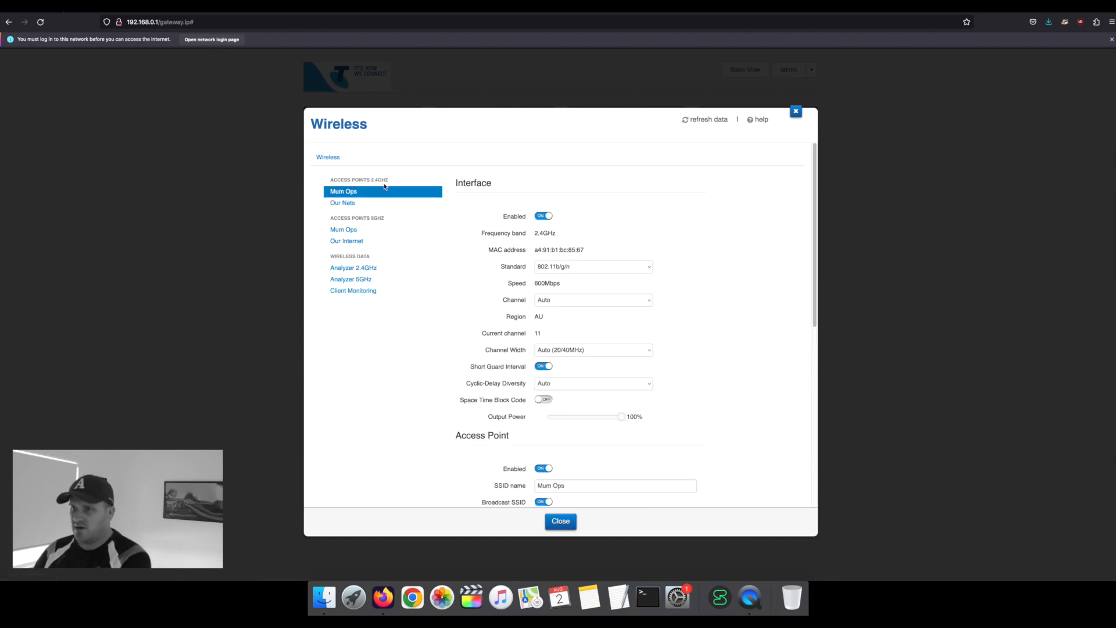
click(365, 230)
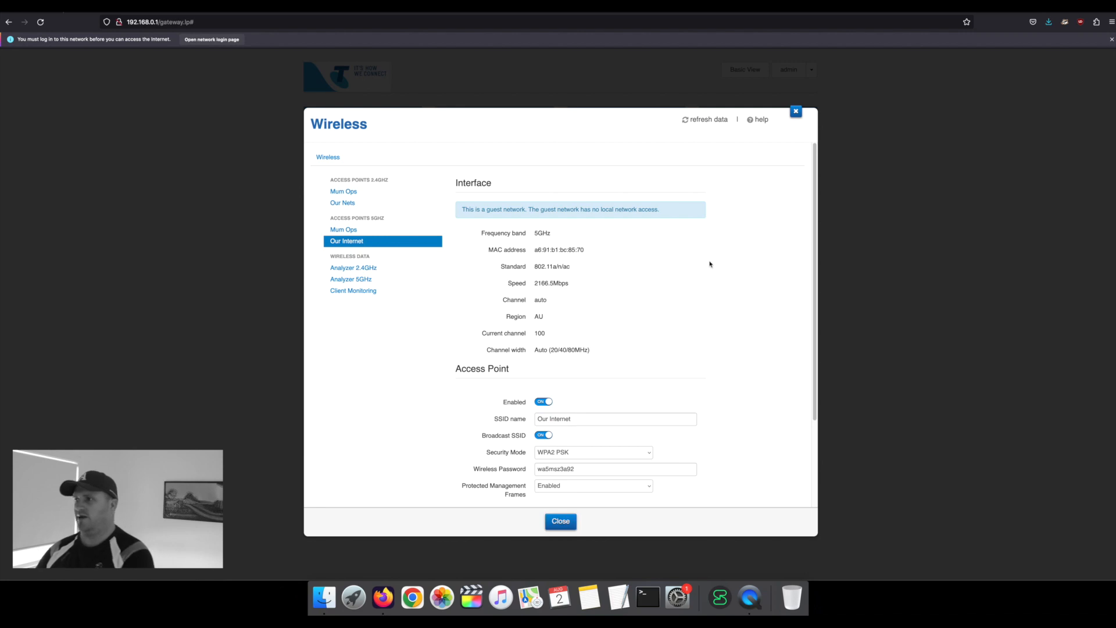
click(796, 111)
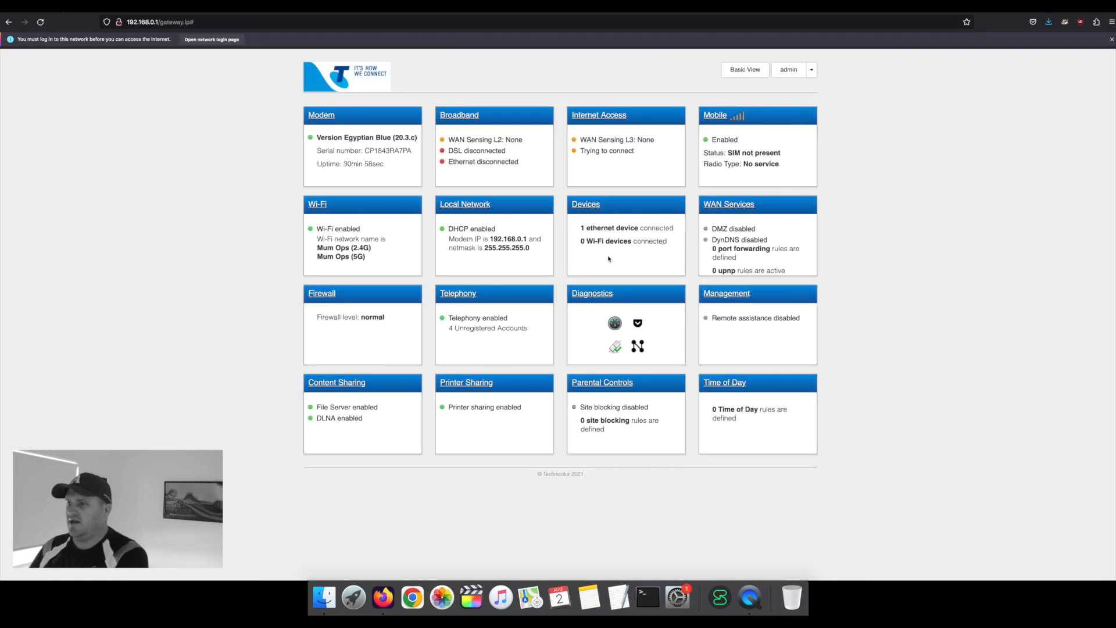
Step: Open the Devices card to list connected devices, showing Phalanx on ethernet port 2
click(589, 207)
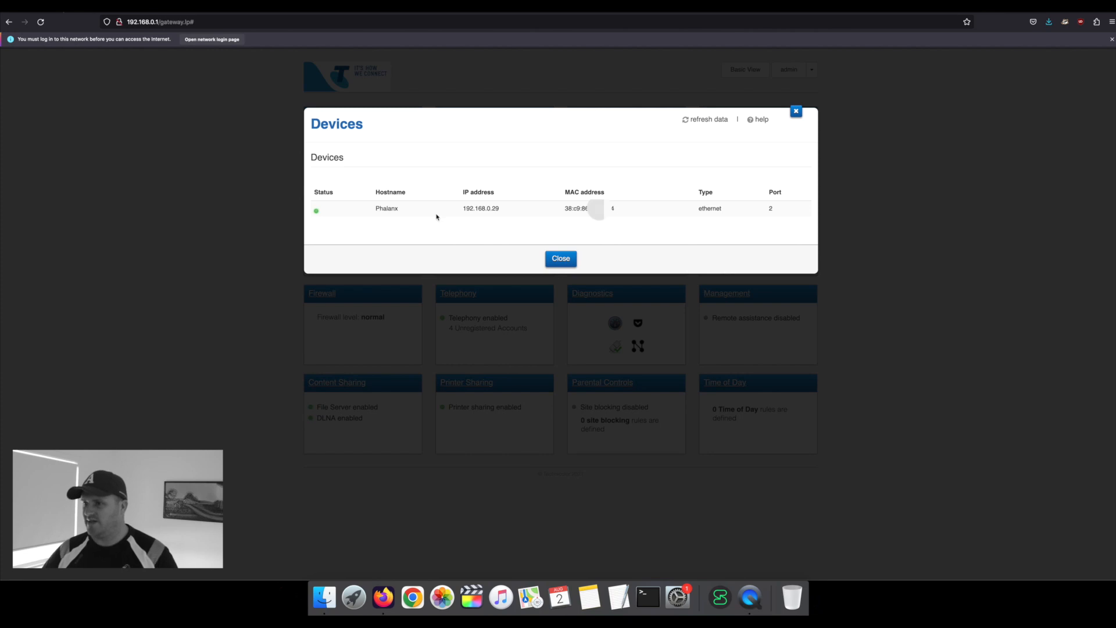
Step: Highlight the Phalanx hostname, then select its MAC address in the Devices list
drag(469, 208, 614, 211)
click(498, 215)
click(602, 221)
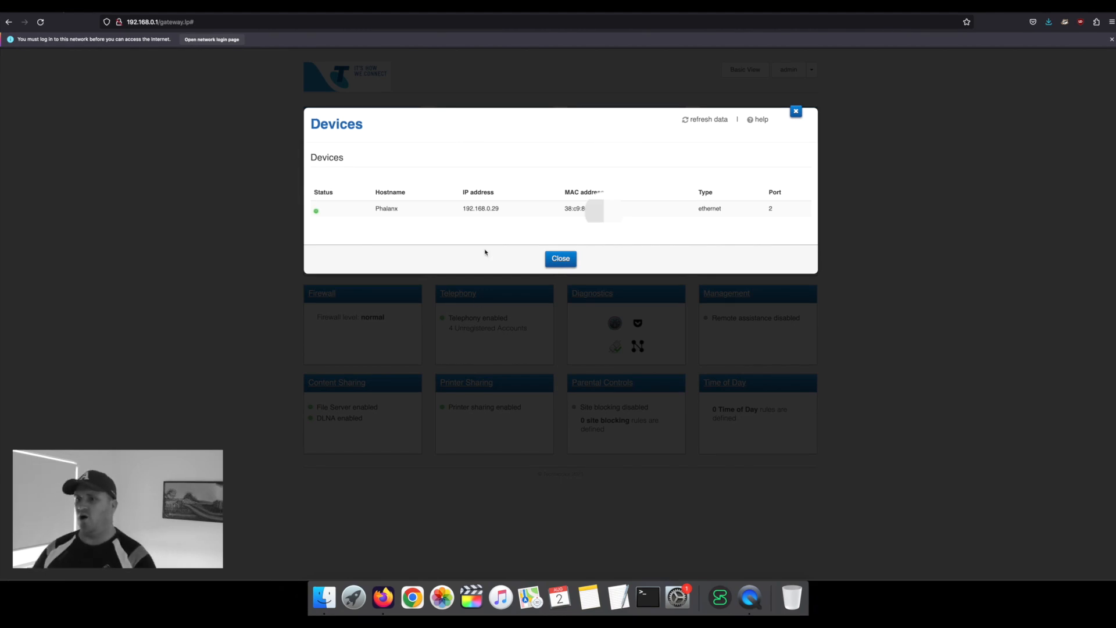
mouse_move(384, 219)
mouse_down()
mouse_move(397, 226)
mouse_move(398, 211)
mouse_up()
click(397, 227)
click(394, 211)
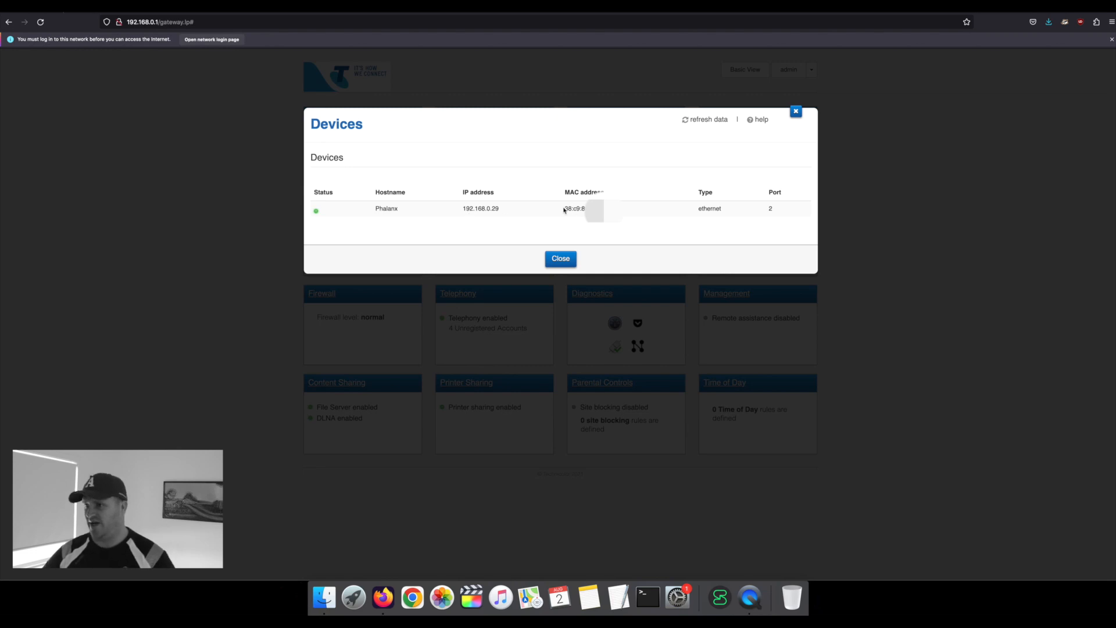
drag(566, 208, 604, 210)
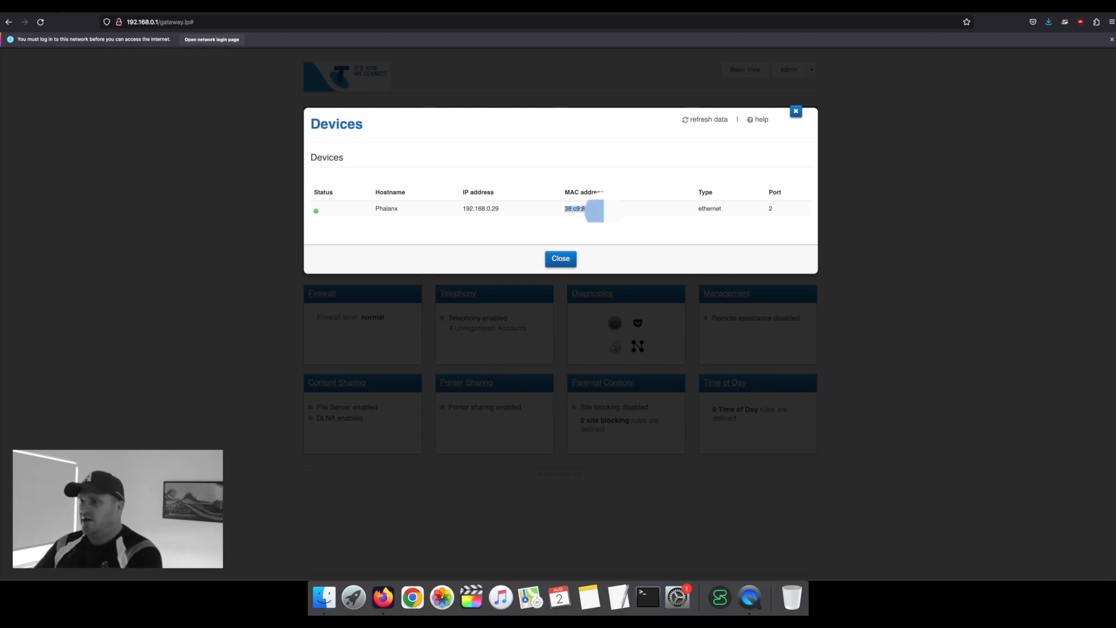
Step: Copy Phalanx's MAC address, close the device list, and open the Time of Day rules
right_click(603, 210)
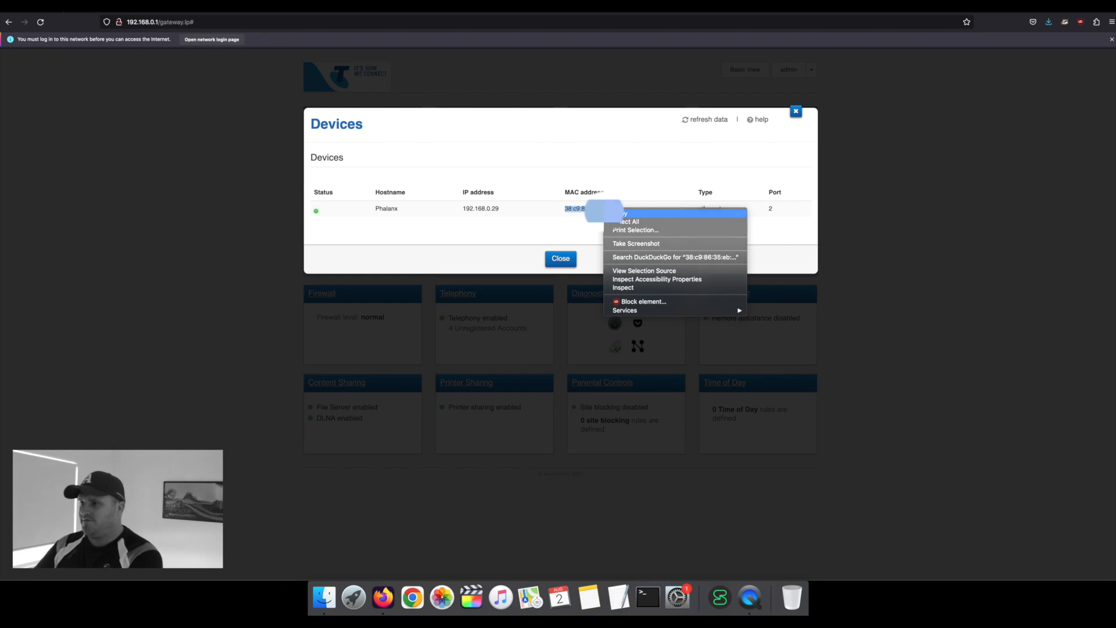
click(616, 213)
click(561, 258)
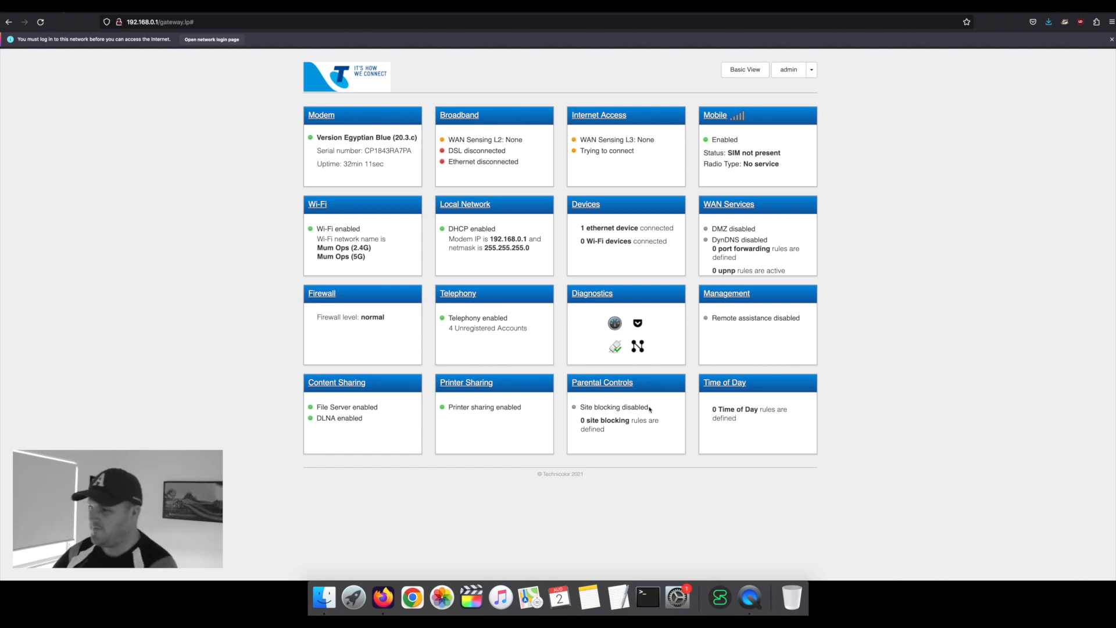
click(725, 386)
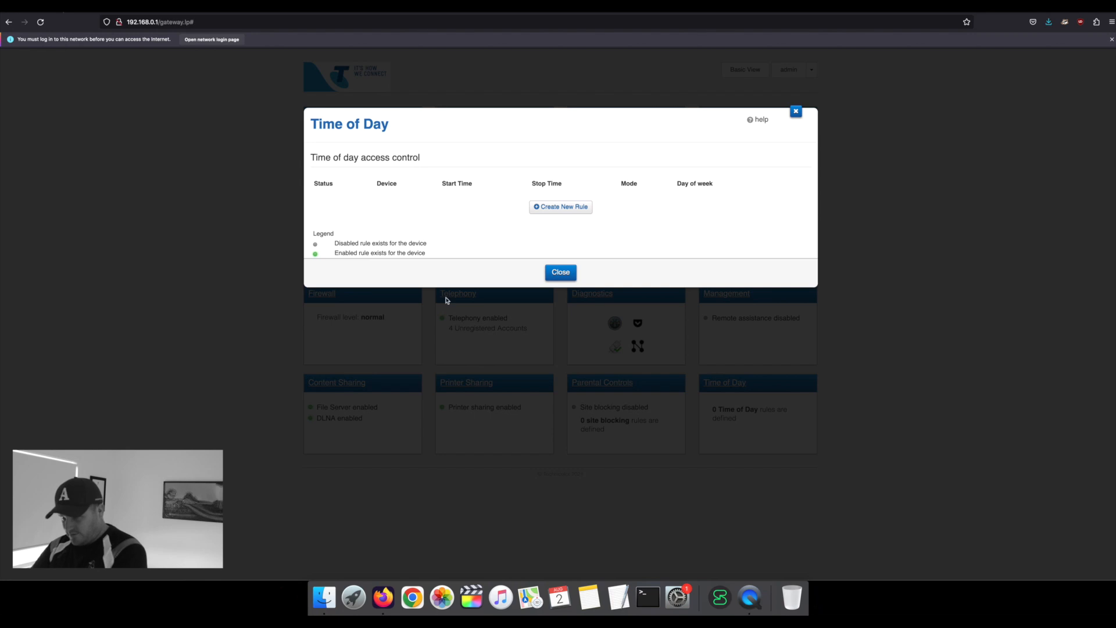
Step: Start a new Block rule for Phalanx's pasted MAC address with start time 16:00
click(546, 207)
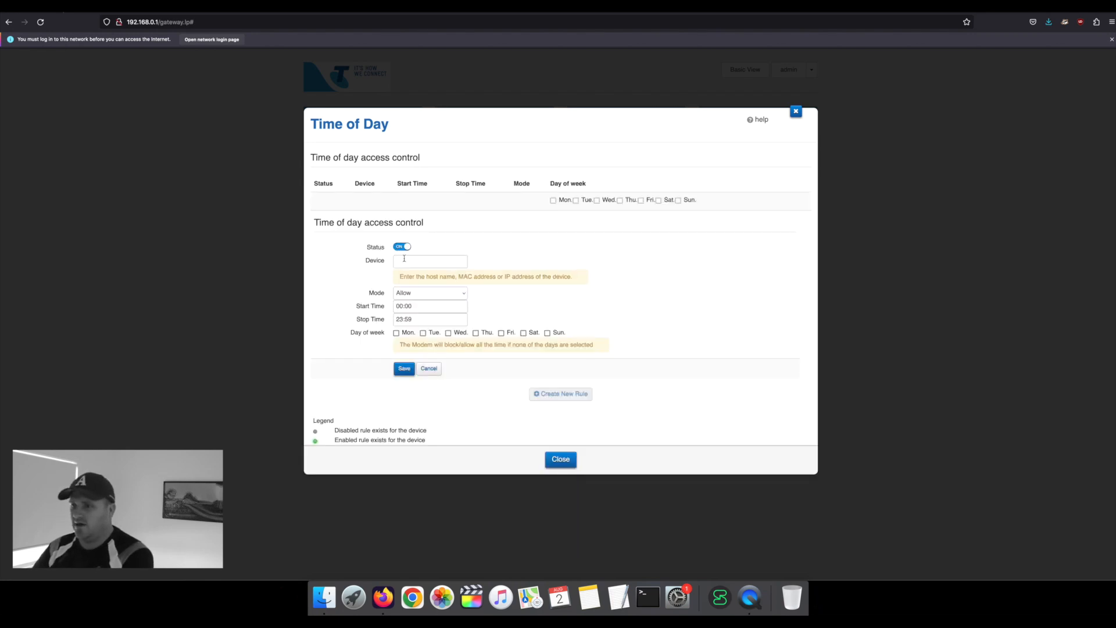
right_click(403, 258)
click(422, 300)
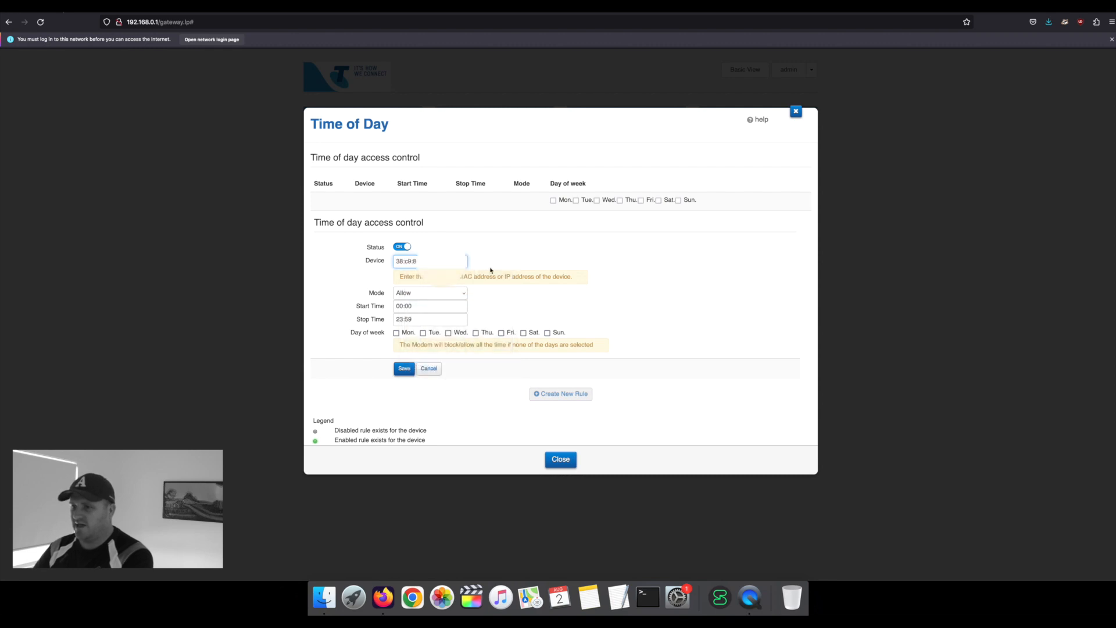
click(463, 294)
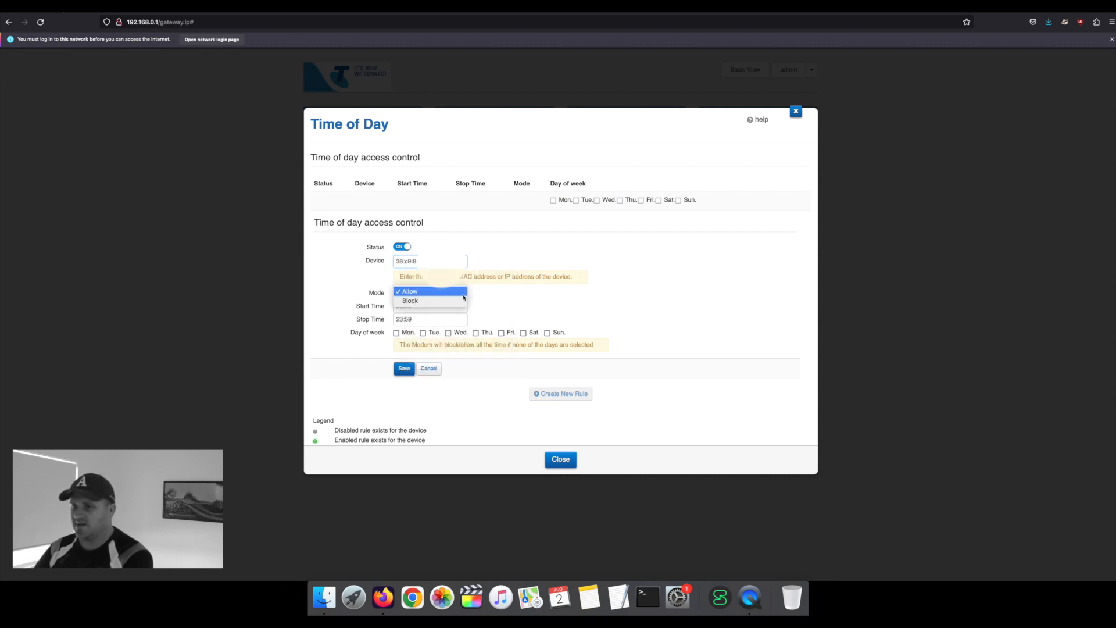
click(457, 303)
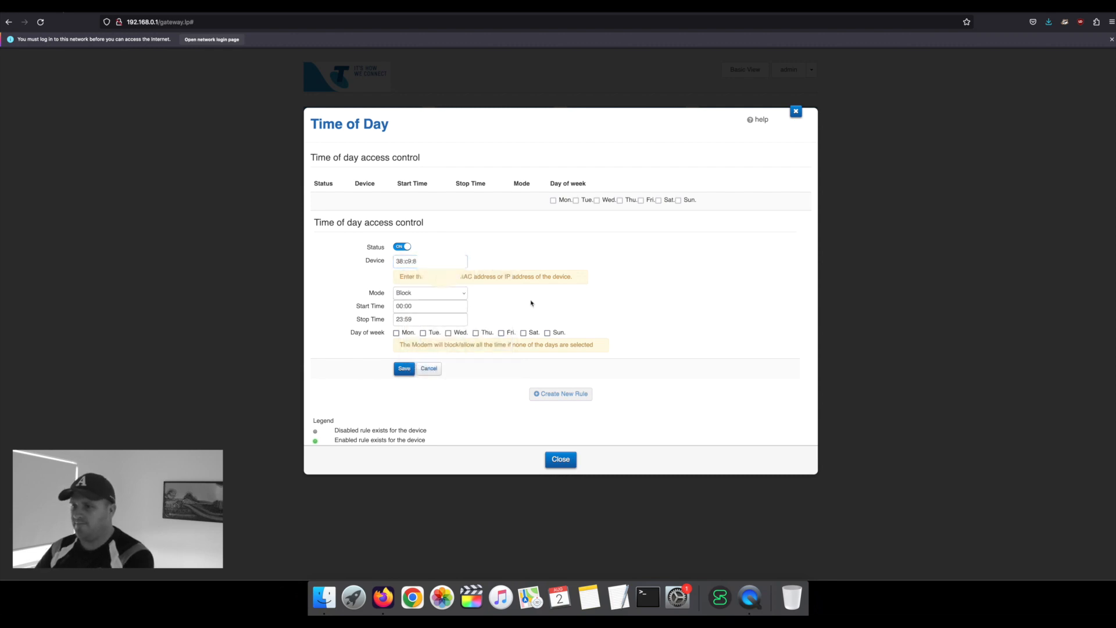
click(431, 309)
scroll(396, 247, down, 5)
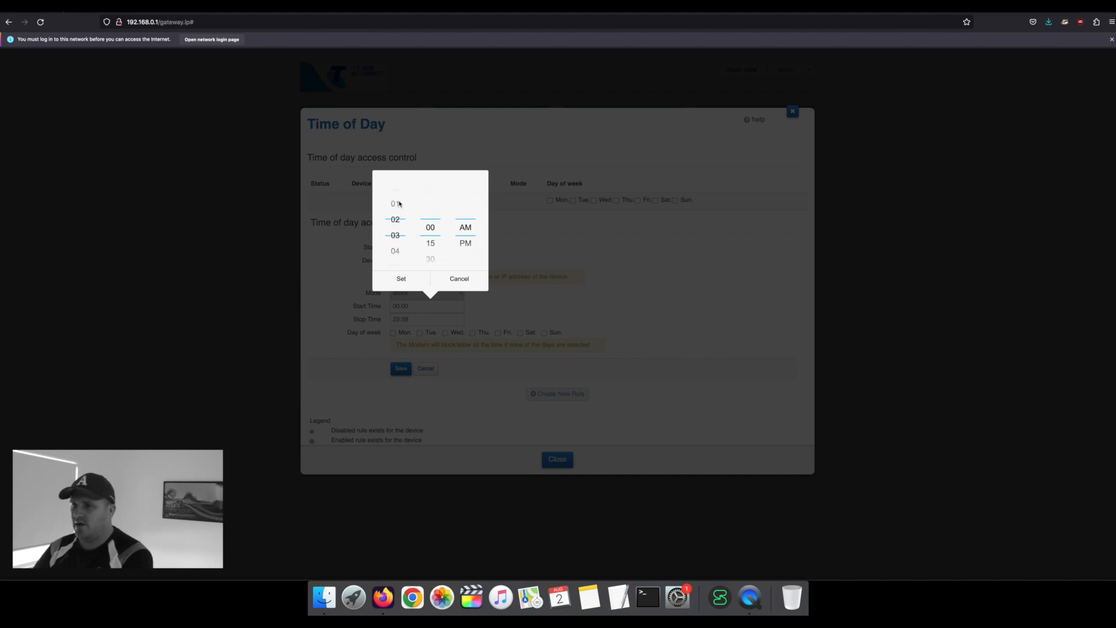
scroll(395, 242, up, 1)
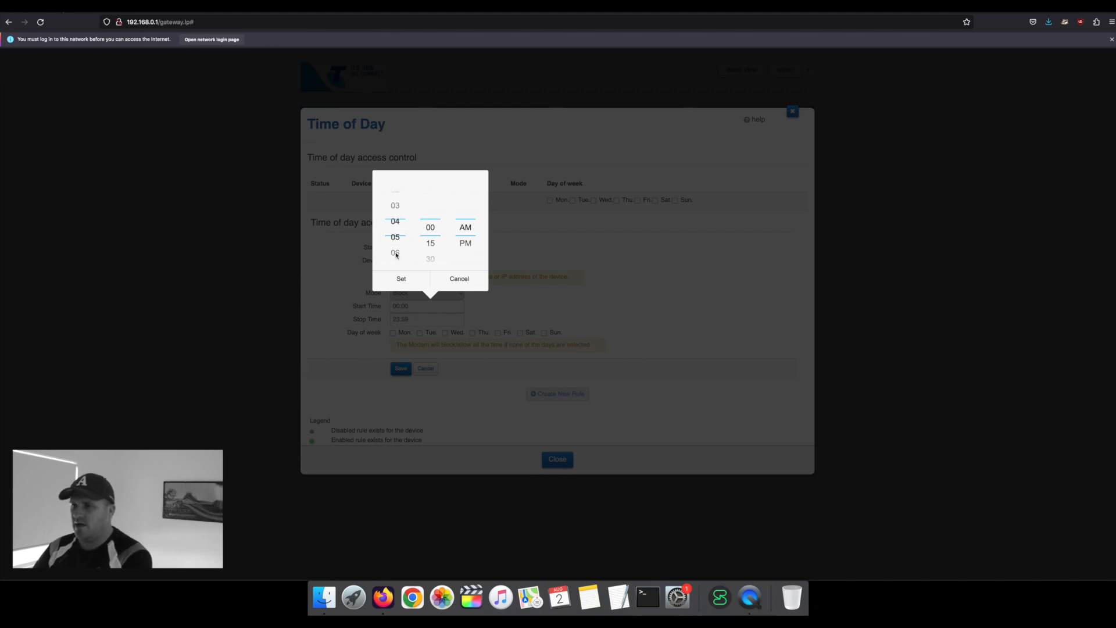
click(465, 243)
click(404, 280)
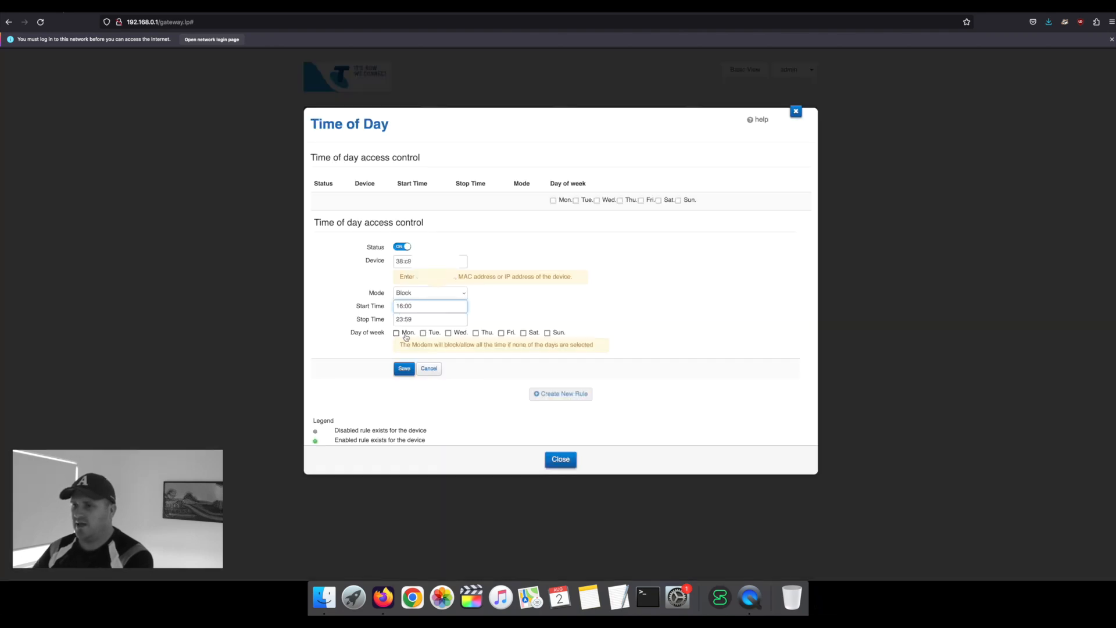
Step: Apply the rule Monday through Sunday, keep the stop time at 23:59, and save it
click(397, 333)
click(429, 335)
click(448, 334)
click(476, 334)
click(501, 334)
click(523, 333)
click(547, 333)
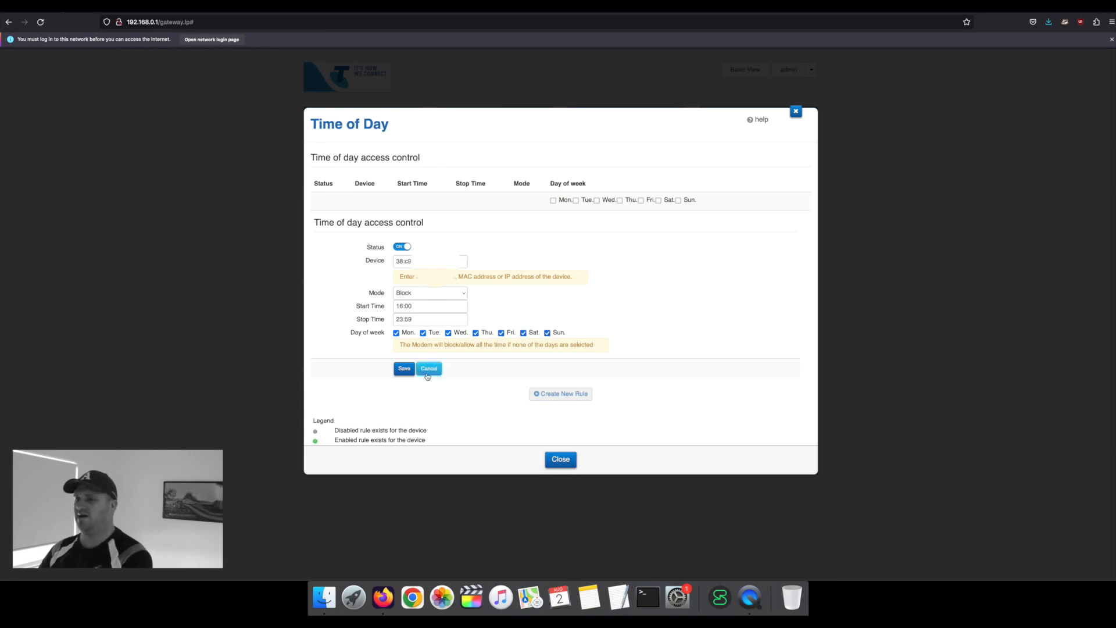
click(411, 321)
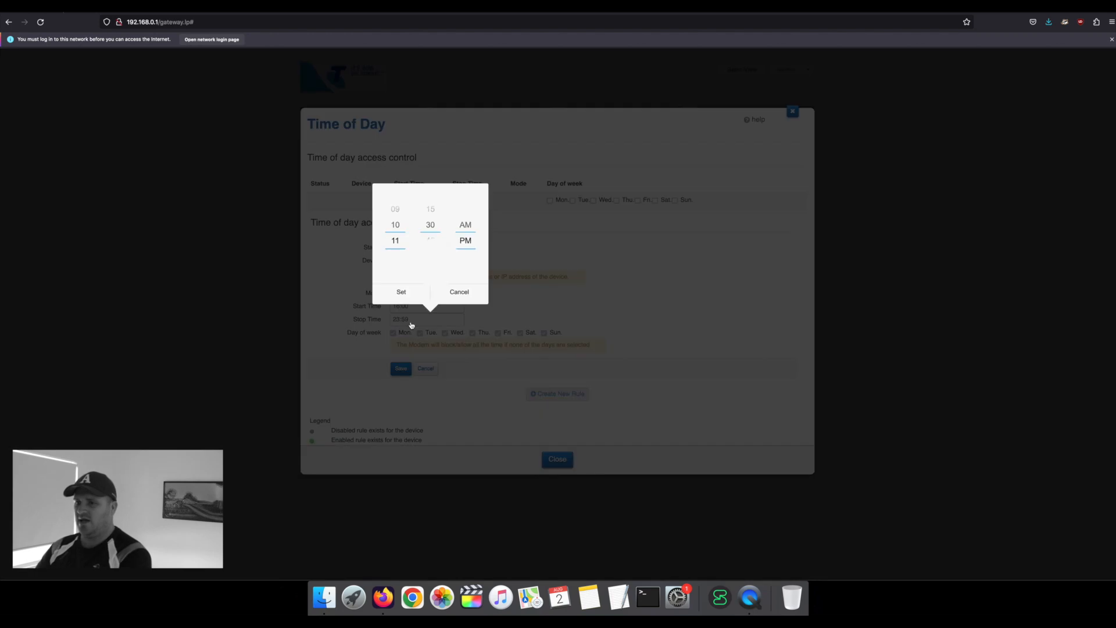
click(452, 295)
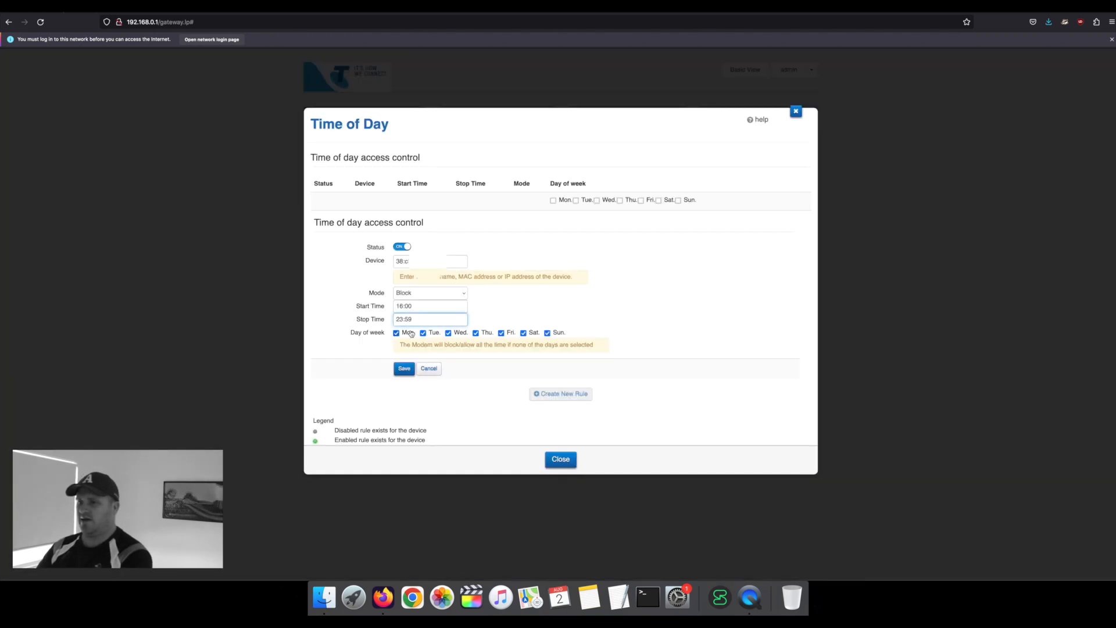
click(404, 369)
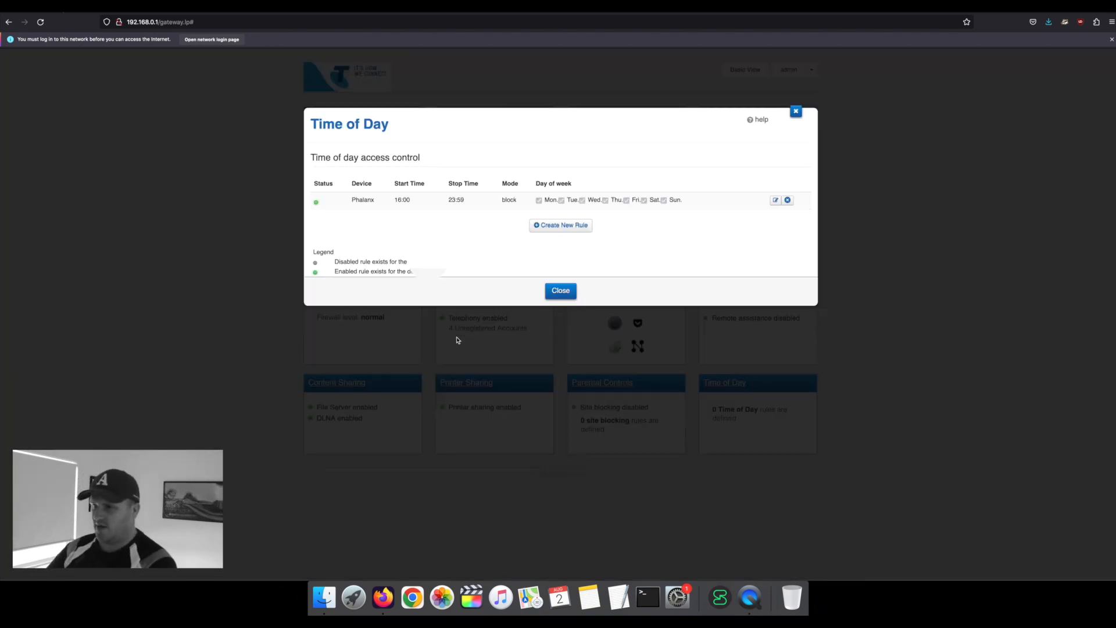
Step: Start a second Block rule for Phalanx's MAC address running from 00:00 to 09:30
click(546, 226)
right_click(408, 281)
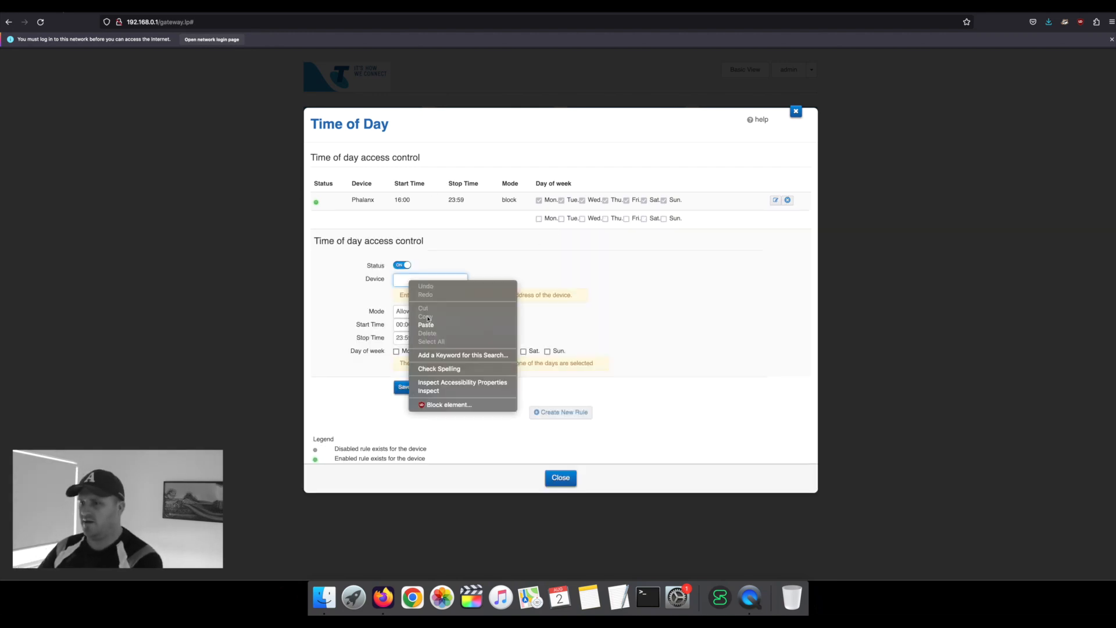
click(430, 325)
click(437, 314)
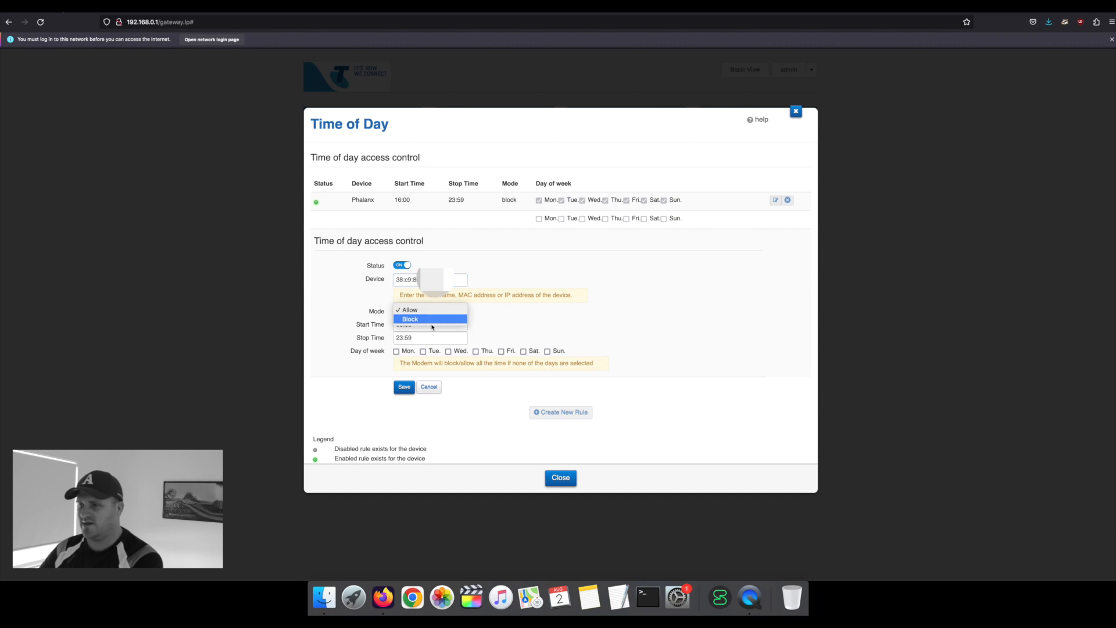
click(430, 321)
click(430, 325)
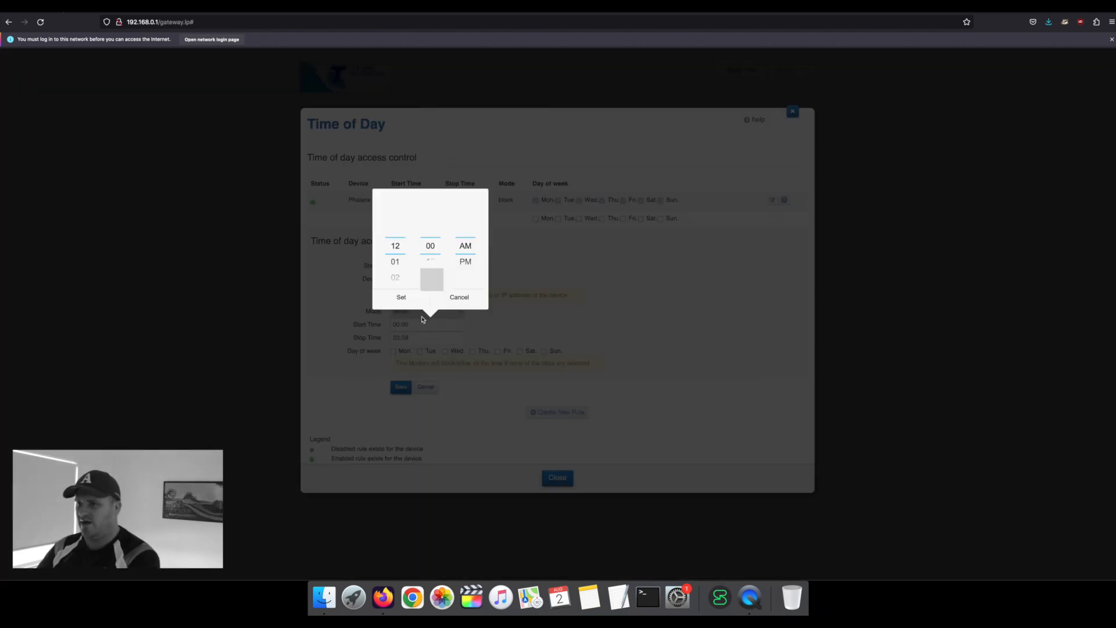
click(409, 303)
click(408, 338)
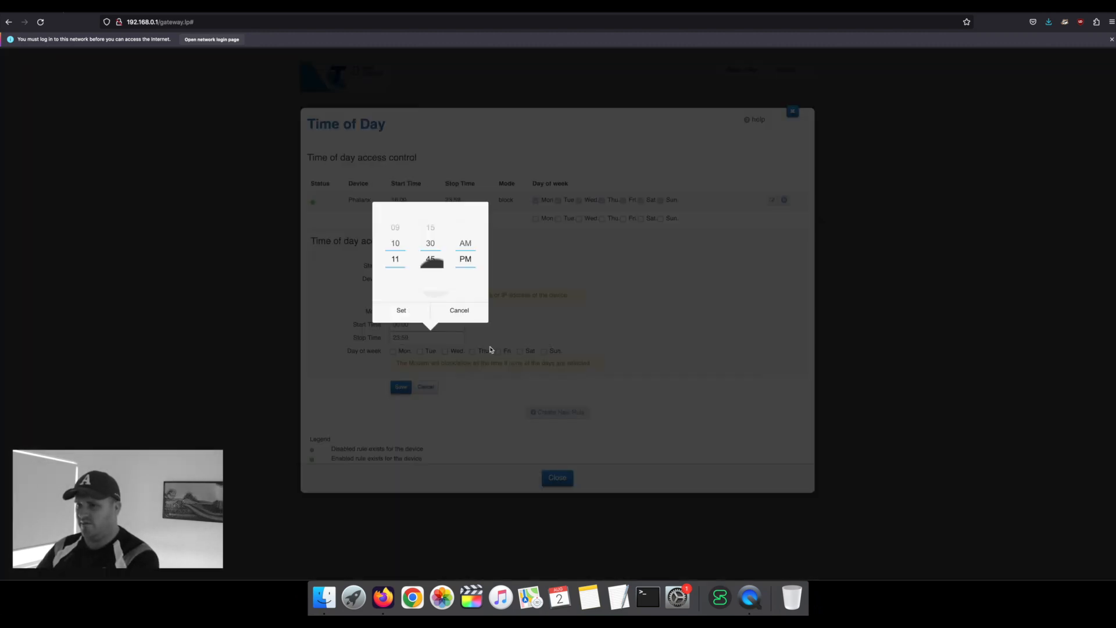
drag(469, 257, 469, 262)
drag(396, 242, 431, 266)
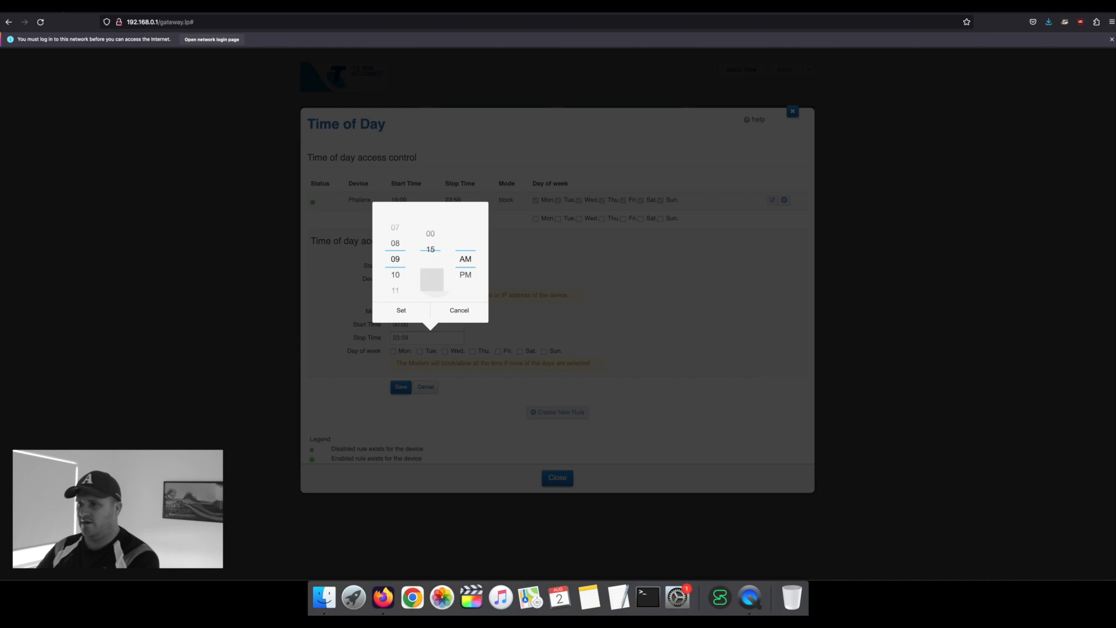
click(413, 307)
Step: Apply the 00:00–09:30 rule on all seven days and save it
click(411, 353)
click(424, 354)
click(450, 354)
click(476, 353)
click(501, 352)
click(523, 351)
click(547, 352)
click(406, 388)
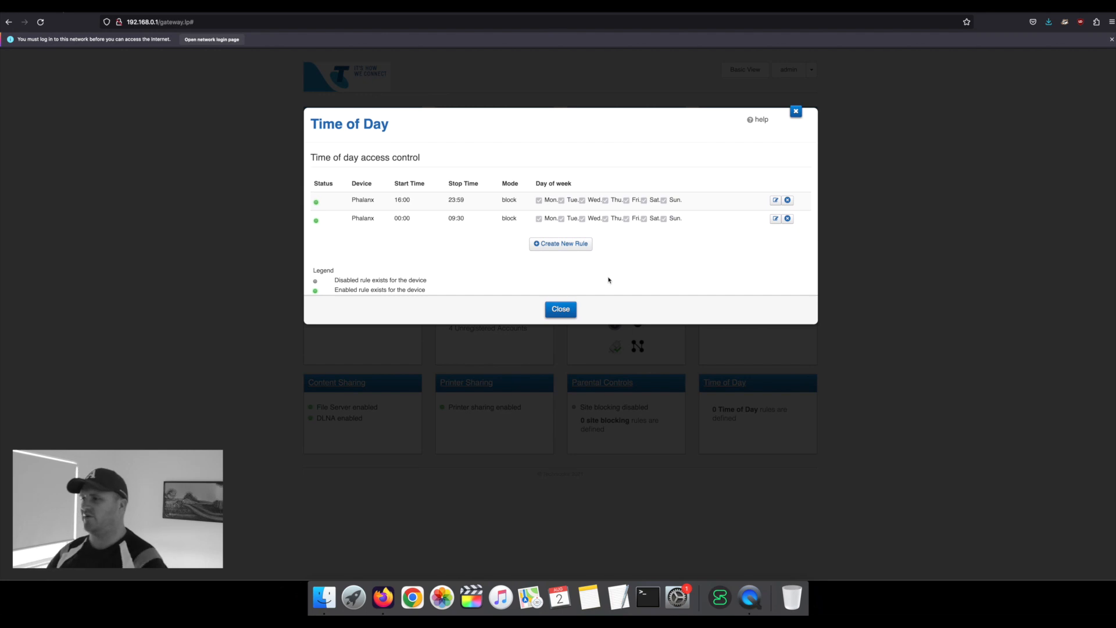
Step: Delete both Time of Day rules and close the Time of Day settings
click(787, 199)
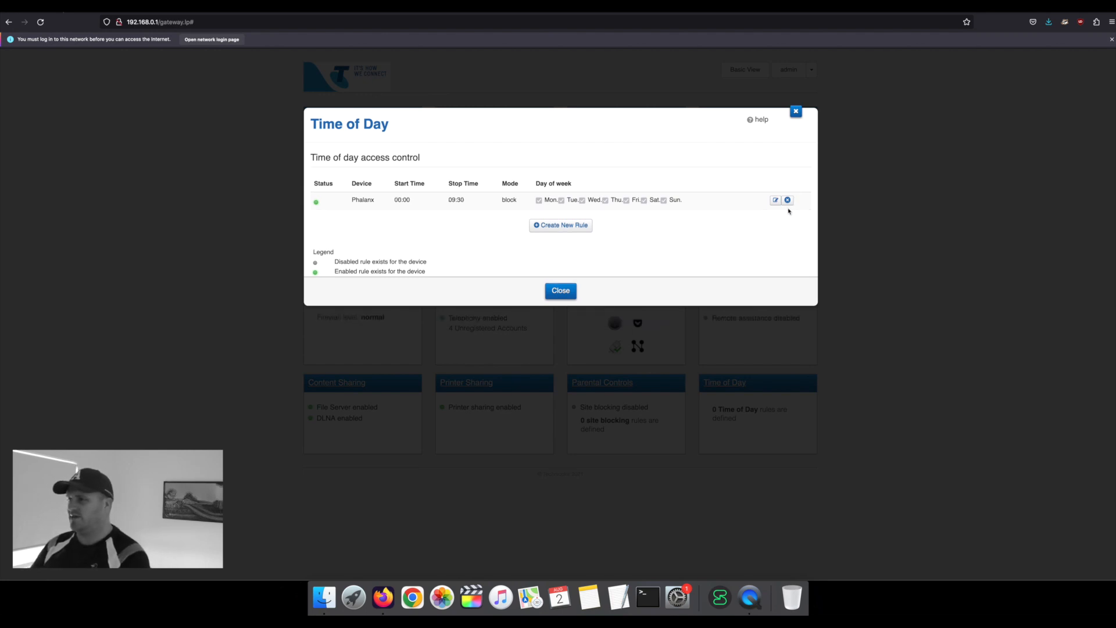
click(787, 201)
click(561, 272)
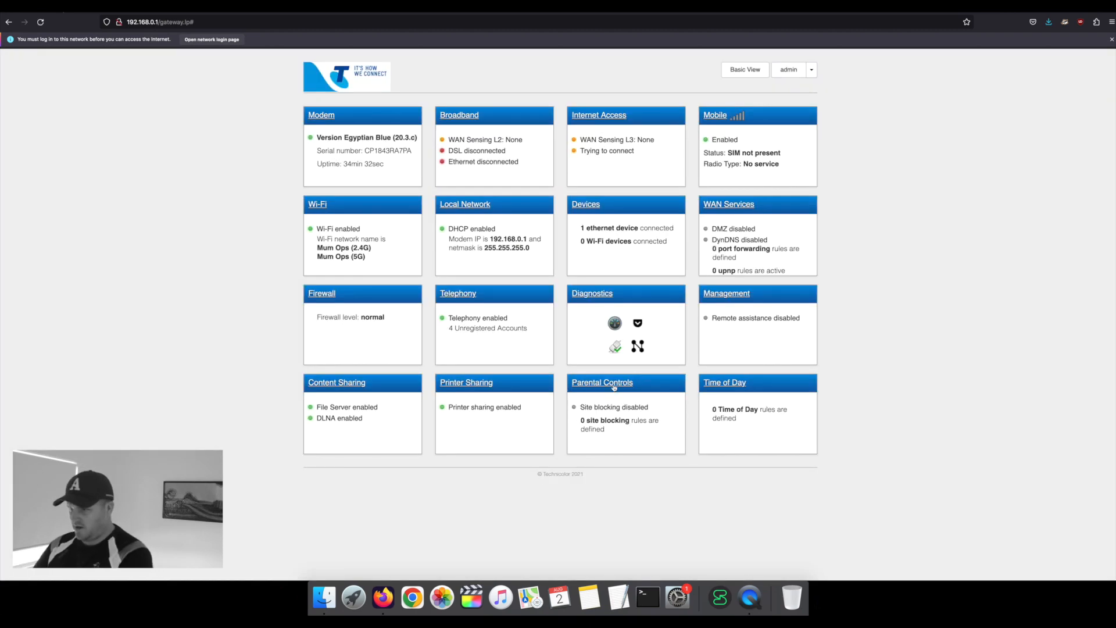
Step: Open Parental Controls, turn site blocking on, and add a new site entry
click(614, 384)
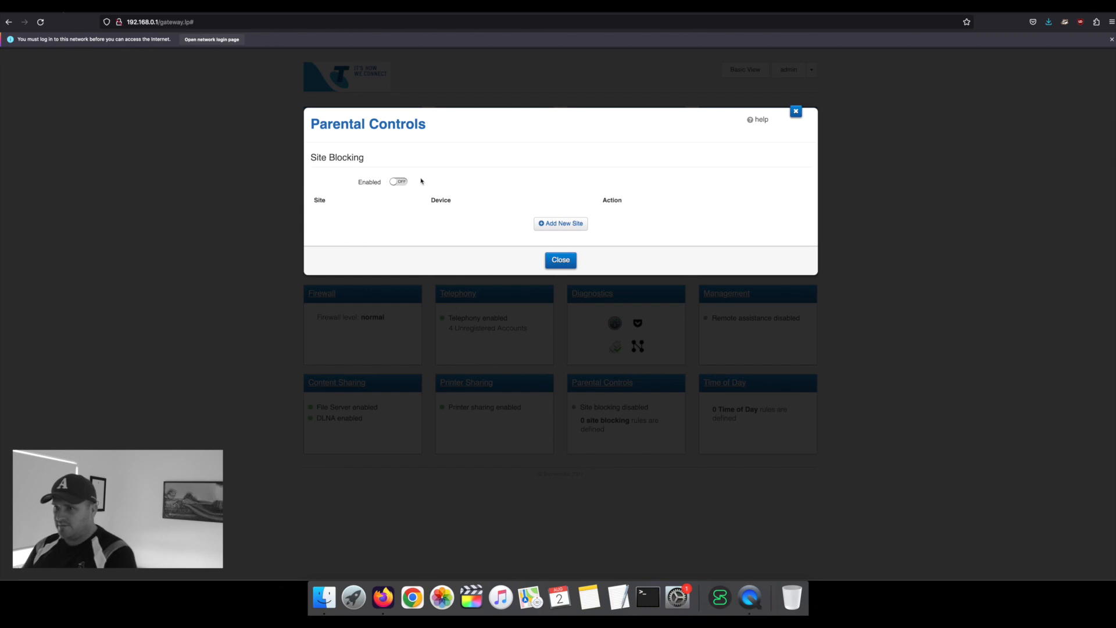
click(398, 182)
click(561, 223)
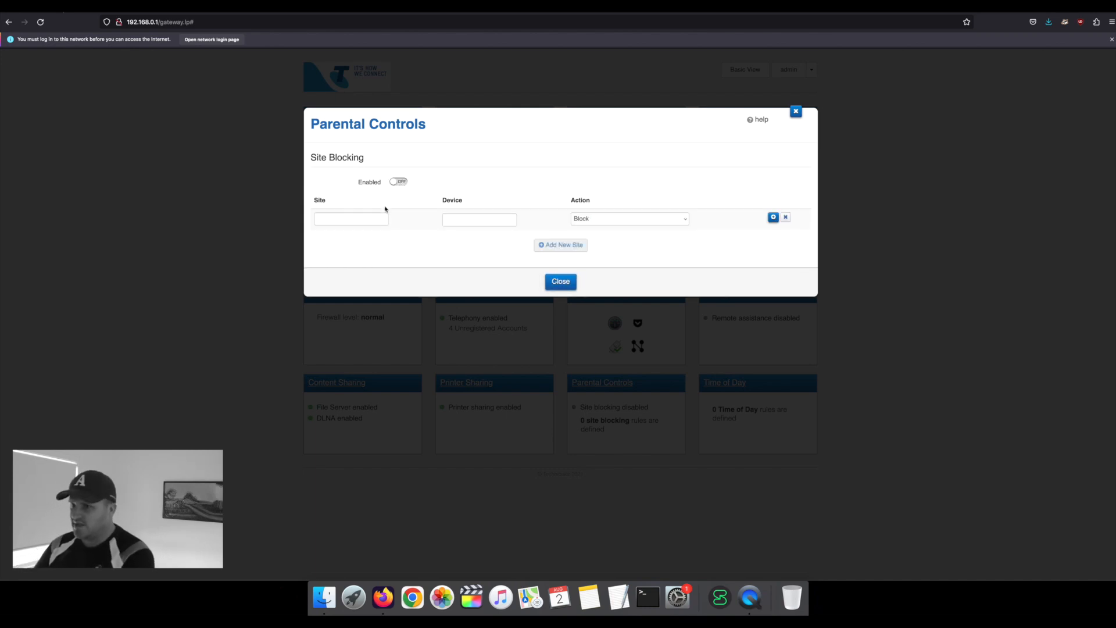
click(398, 183)
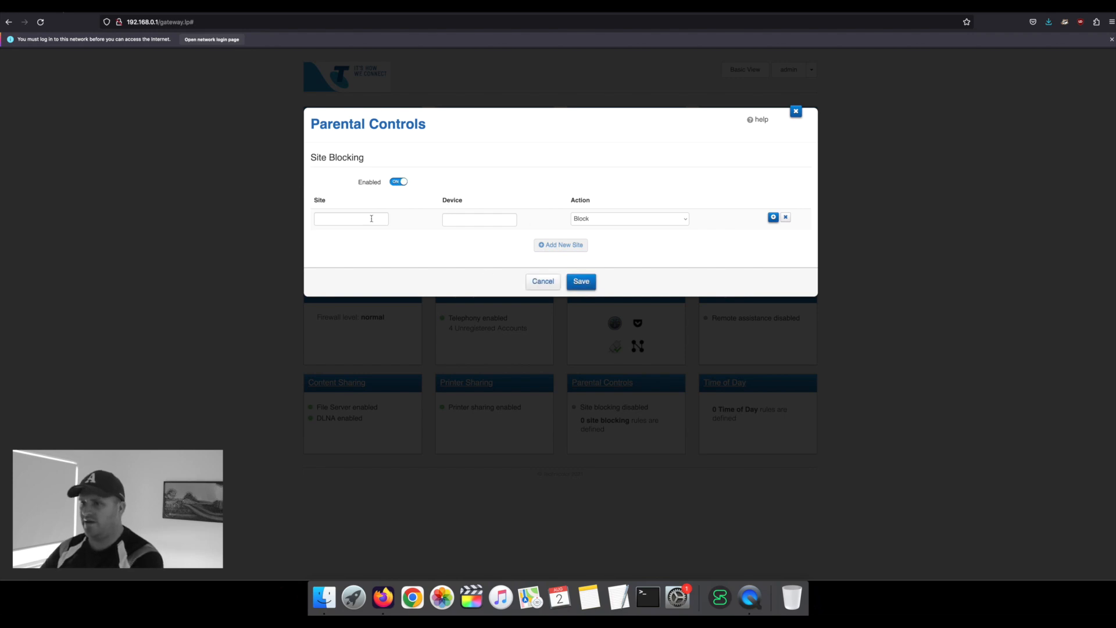
right_click(459, 221)
click(488, 264)
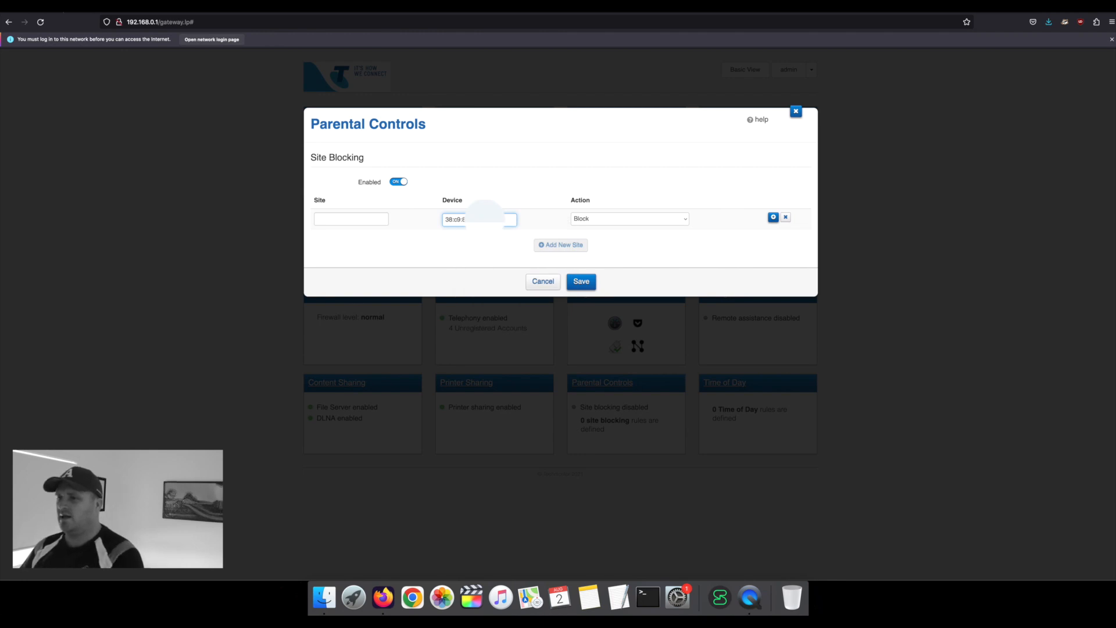
click(598, 220)
click(585, 218)
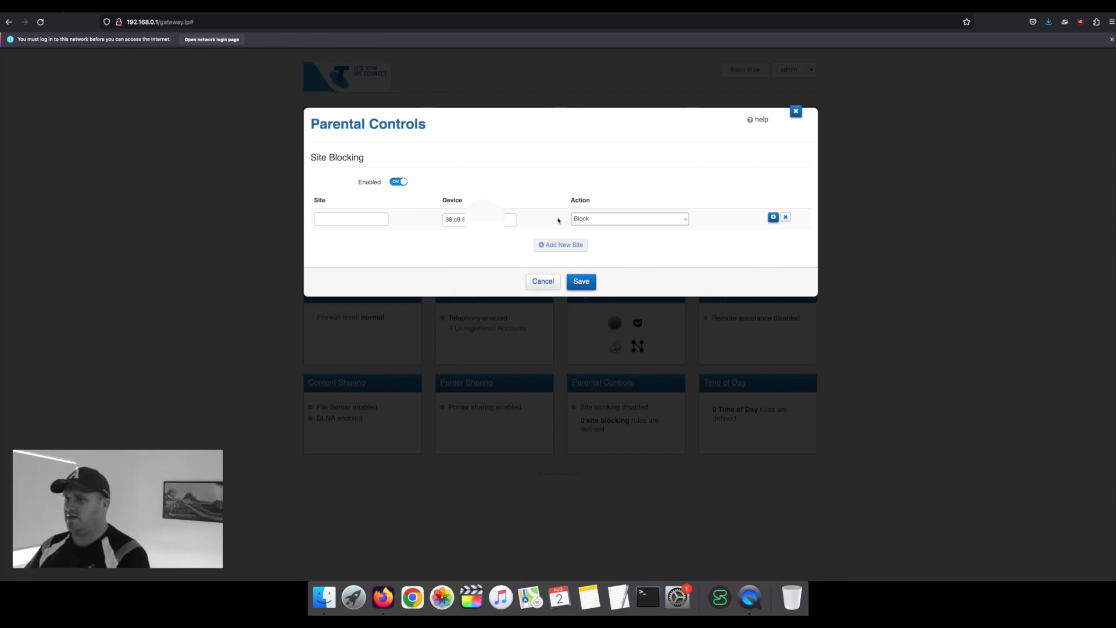
click(372, 222)
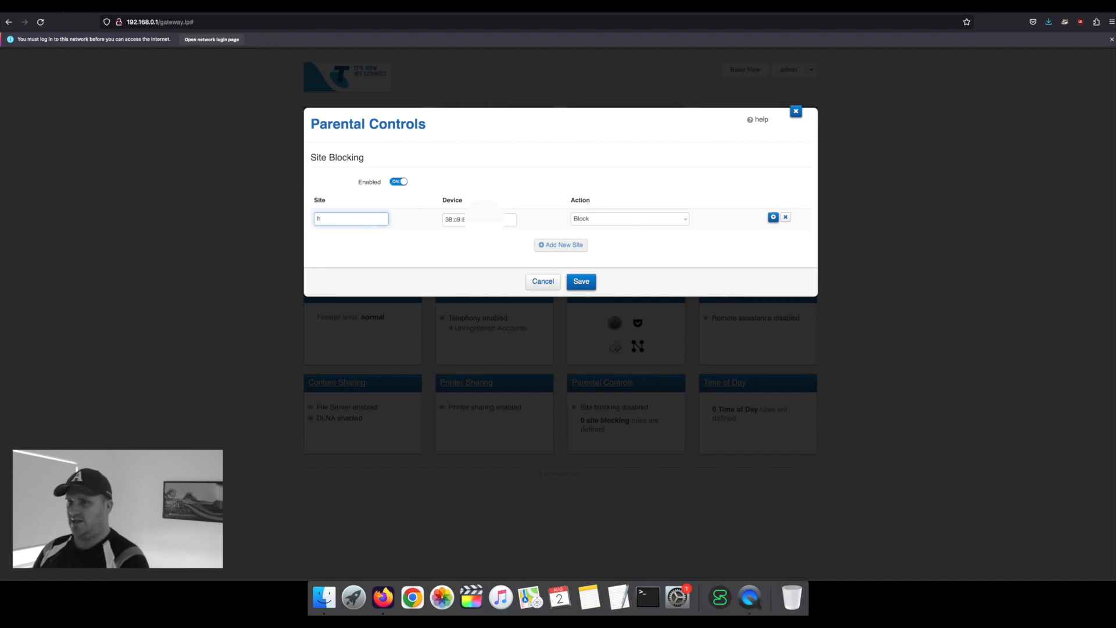
text(https:)
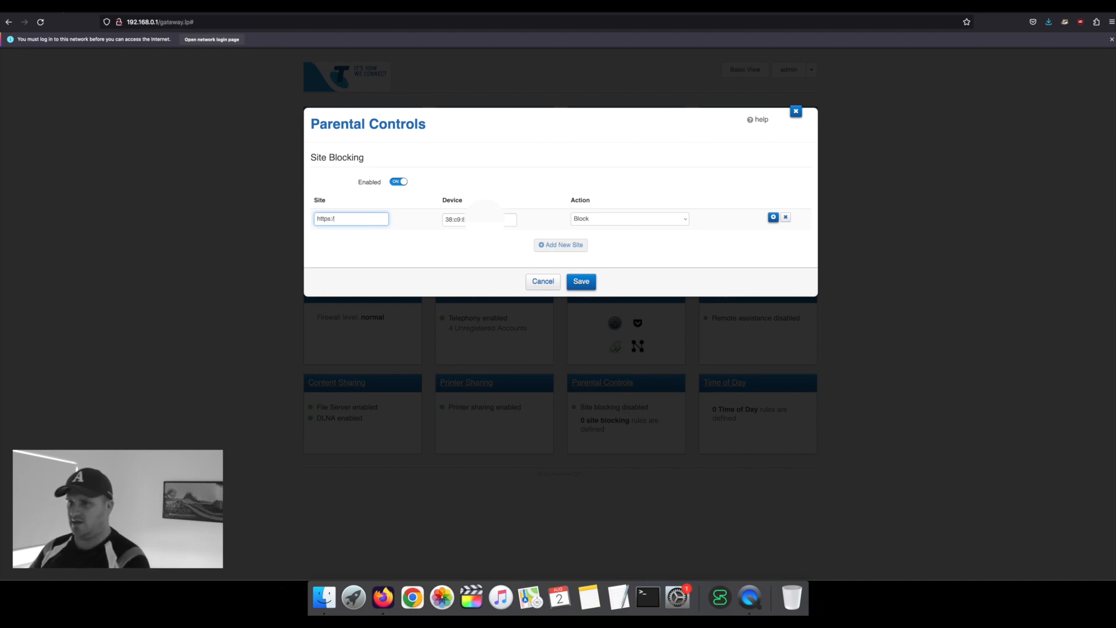
text(//tiktok.com)
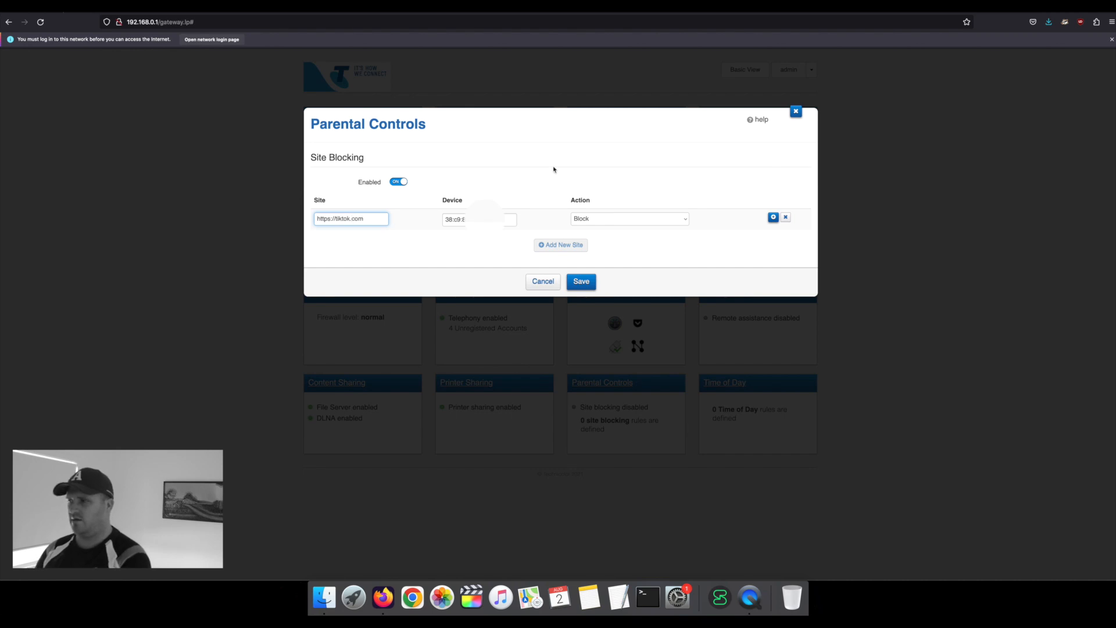
click(773, 217)
click(559, 240)
click(348, 235)
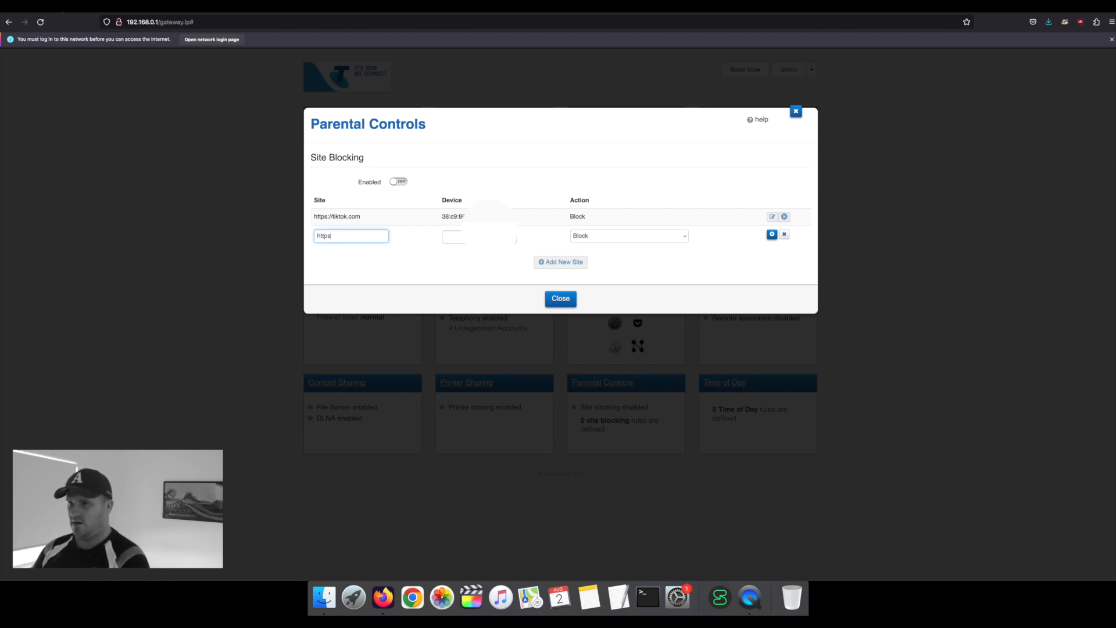
text(https://youtube.com)
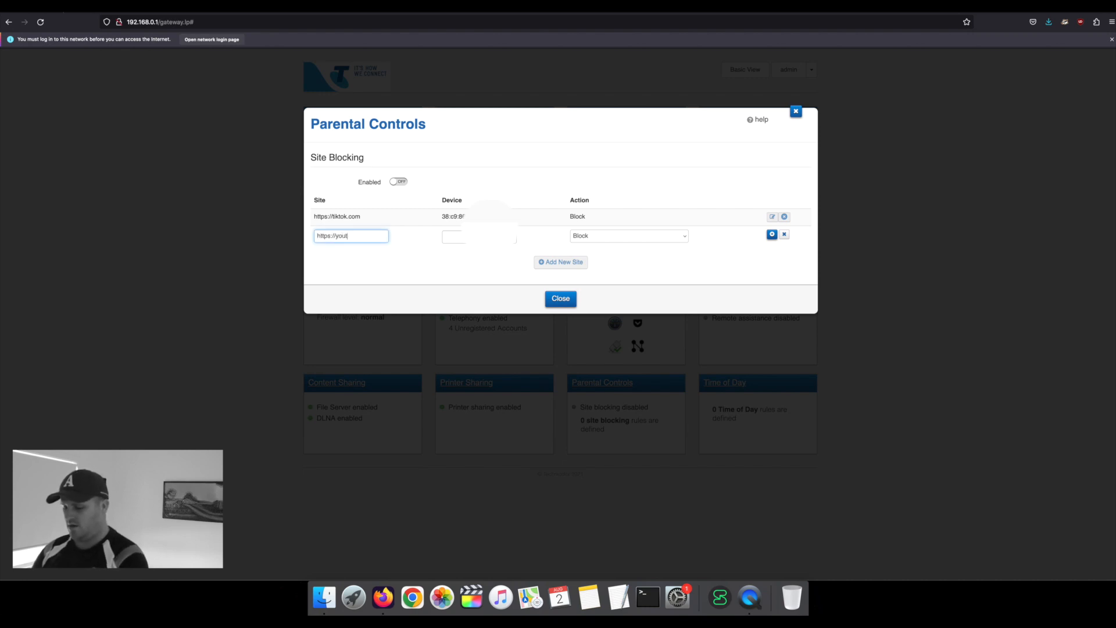
right_click(450, 238)
click(477, 285)
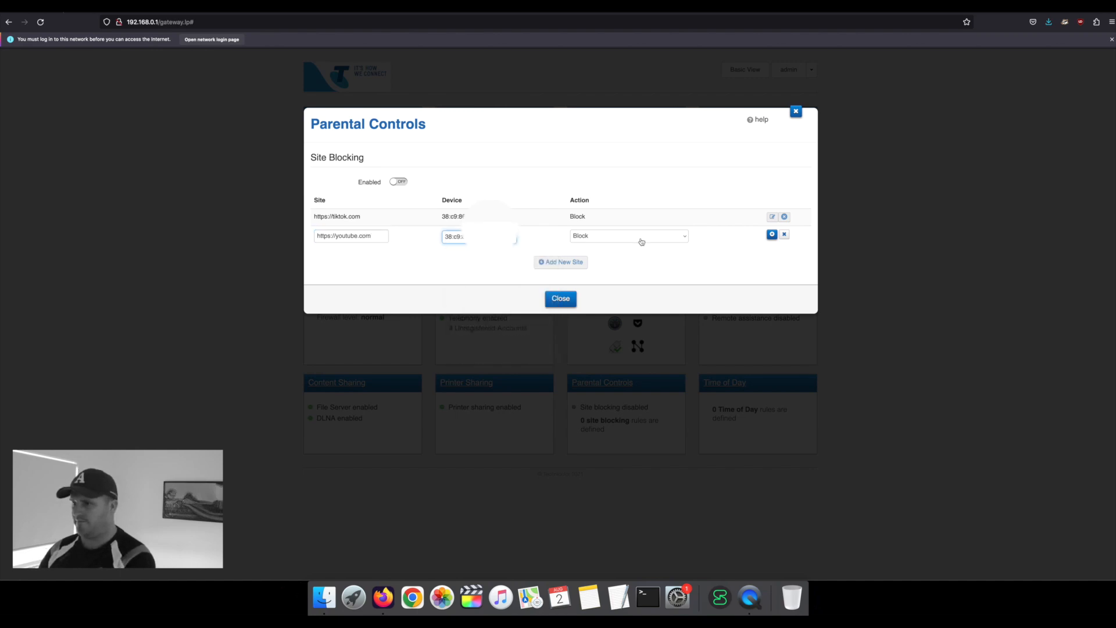
click(770, 235)
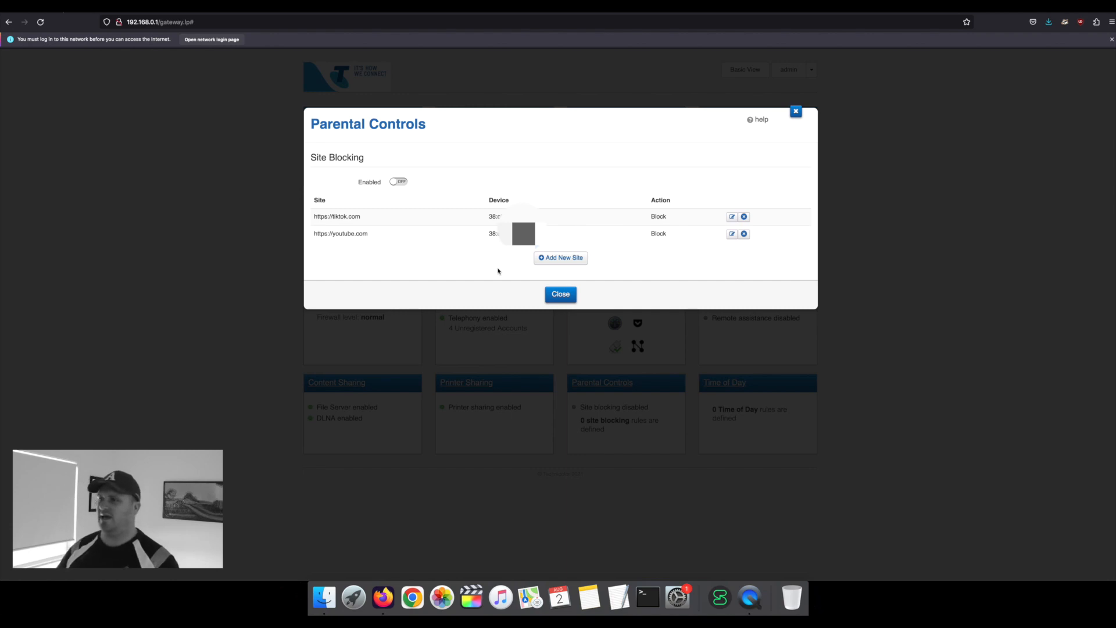
Step: Delete the tiktok.com and youtube.com entries and close Parental Controls
click(744, 217)
click(745, 217)
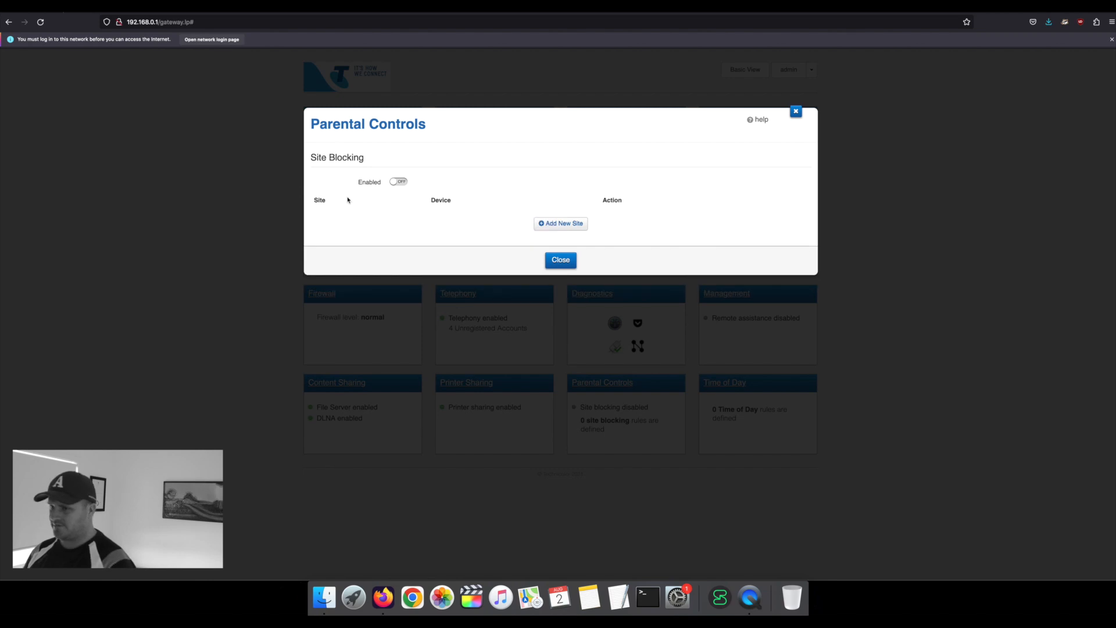
click(561, 258)
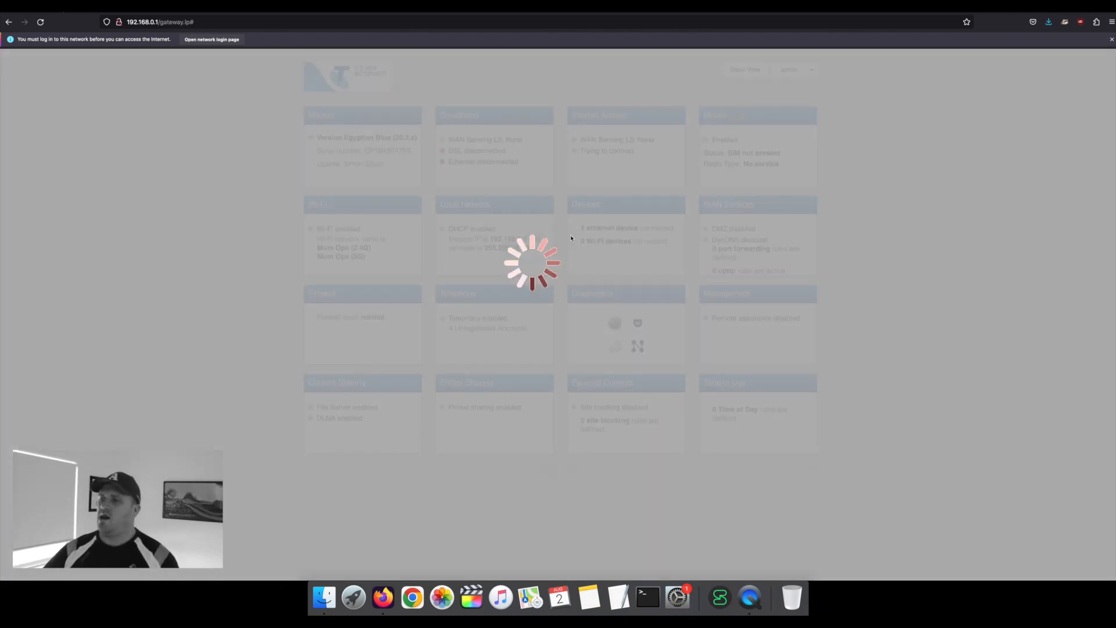